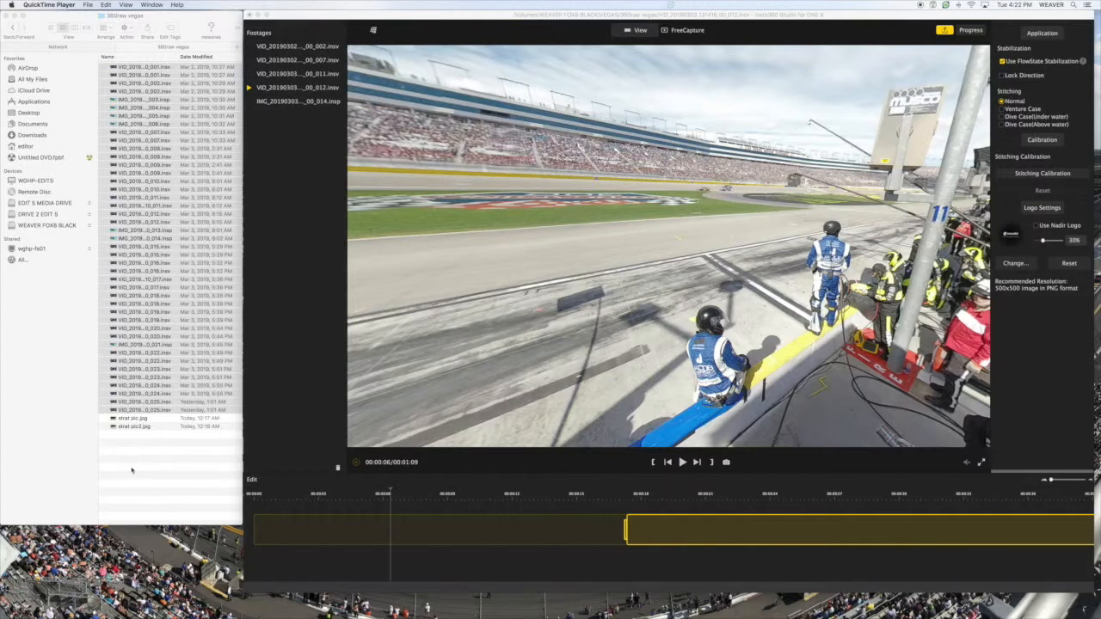
- Import the photo IMG_20190303_140146_00_013.insp from the 360raw vegas folder into the footage list, saving the pending changes
click(132, 470)
click(132, 470)
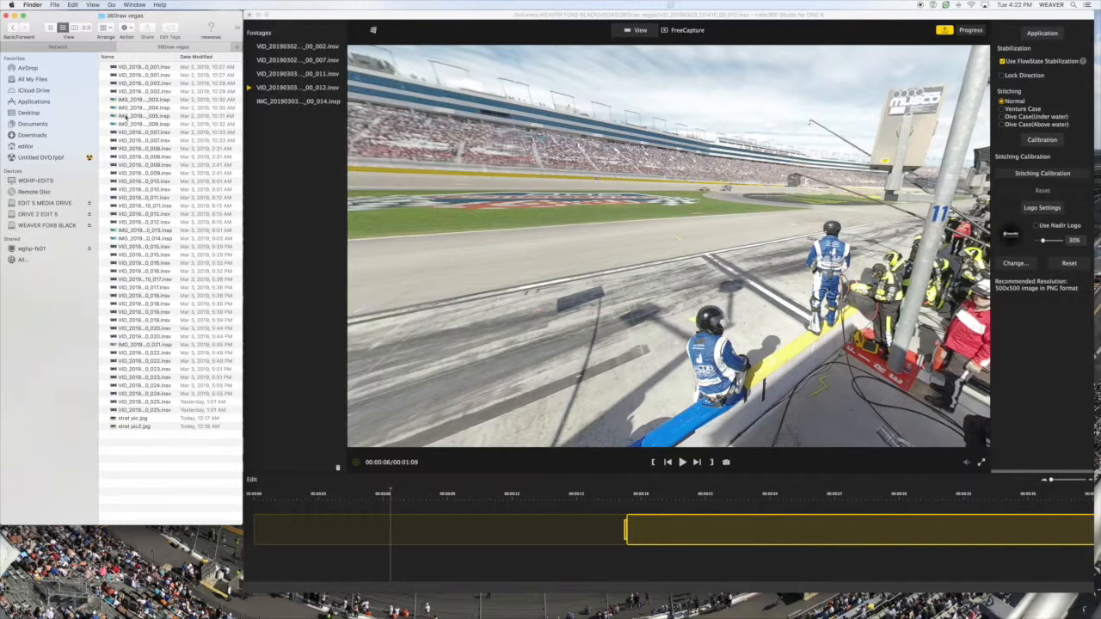
drag(120, 230, 283, 177)
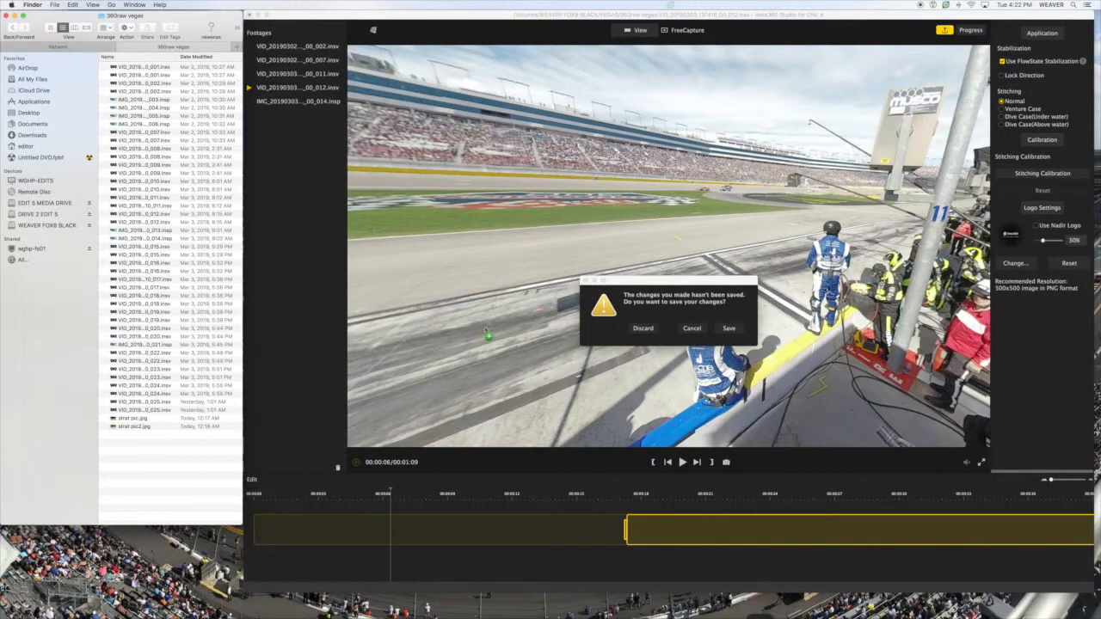
click(731, 331)
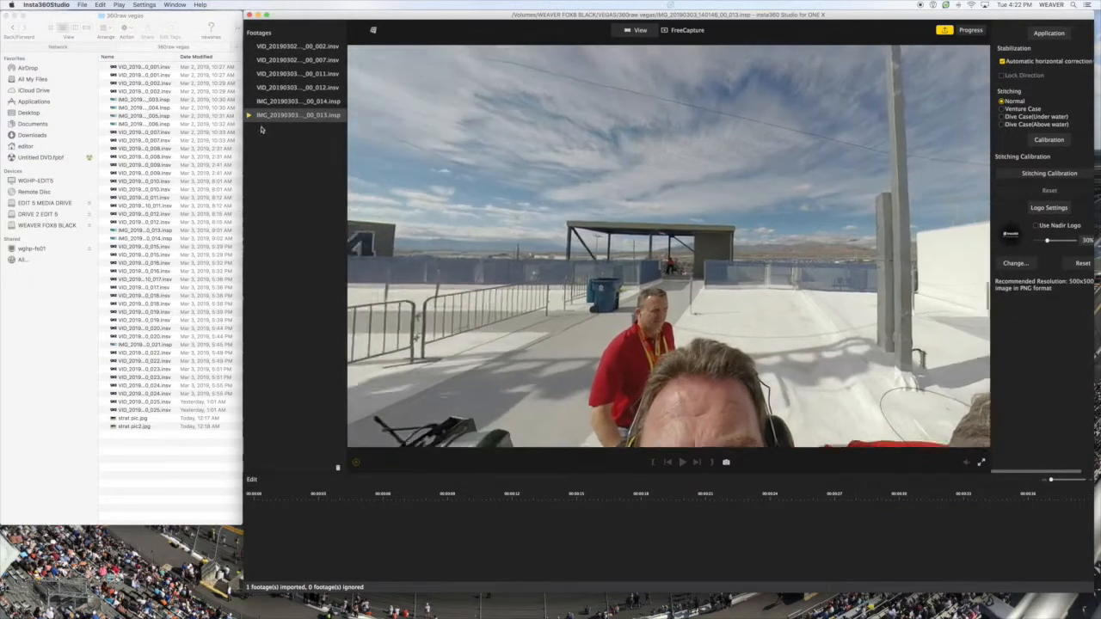
- Look around the 013 photo, then open IMG_20190303_140253_00_014.insp and examine the people along the railing
drag(554, 252, 575, 317)
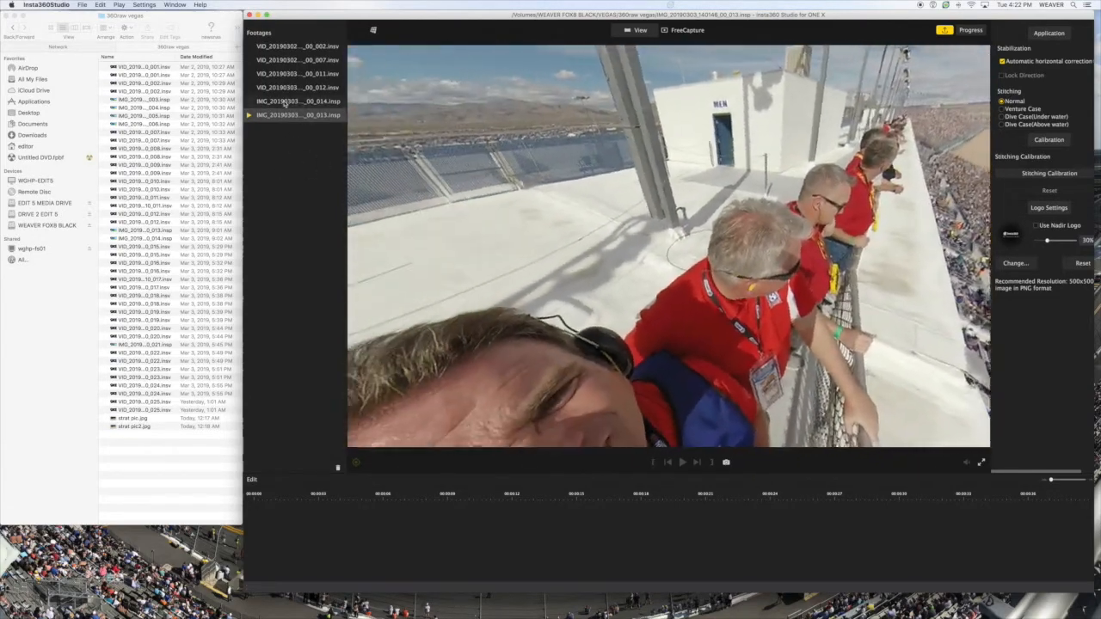
click(285, 102)
drag(656, 258, 967, 226)
drag(388, 258, 722, 205)
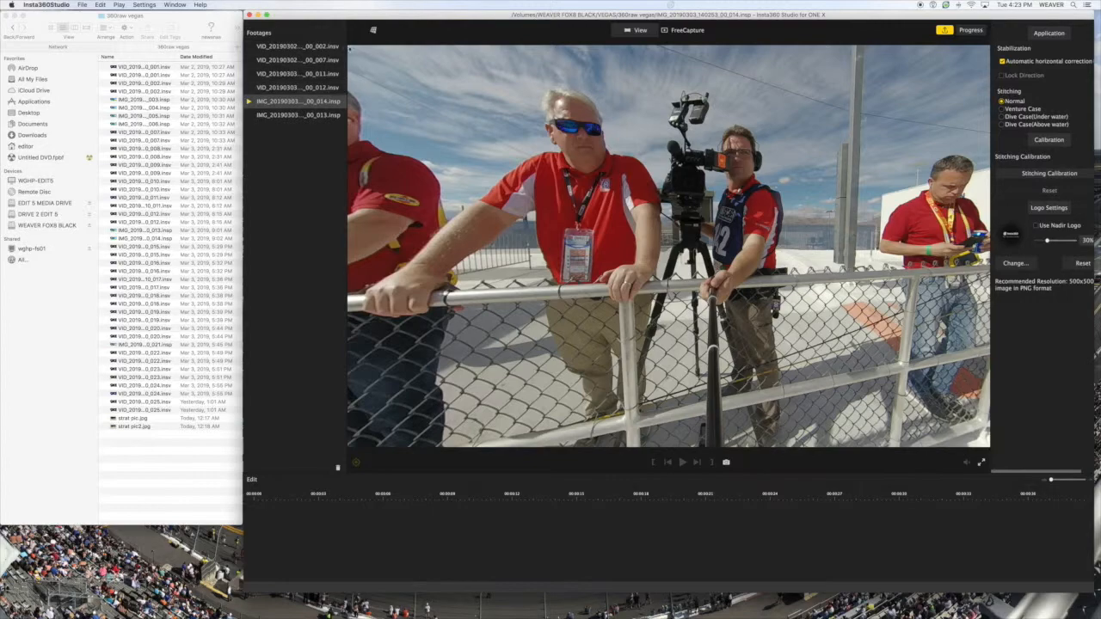
- Apply the Tiny Planet projection to the 014 photo and adjust how large the planet appears
click(374, 31)
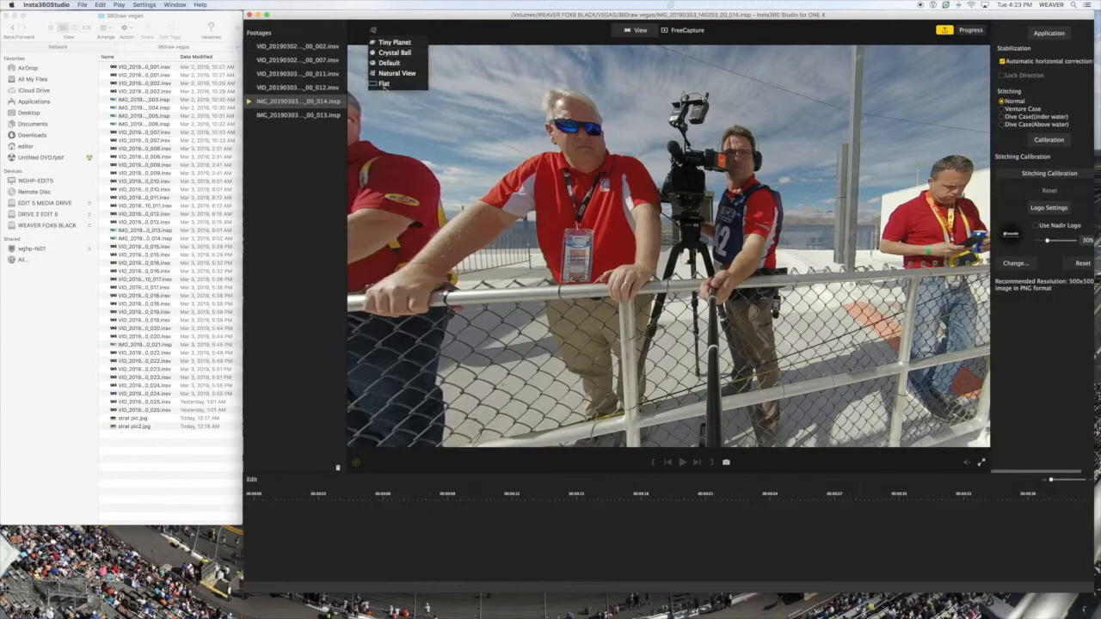
click(389, 42)
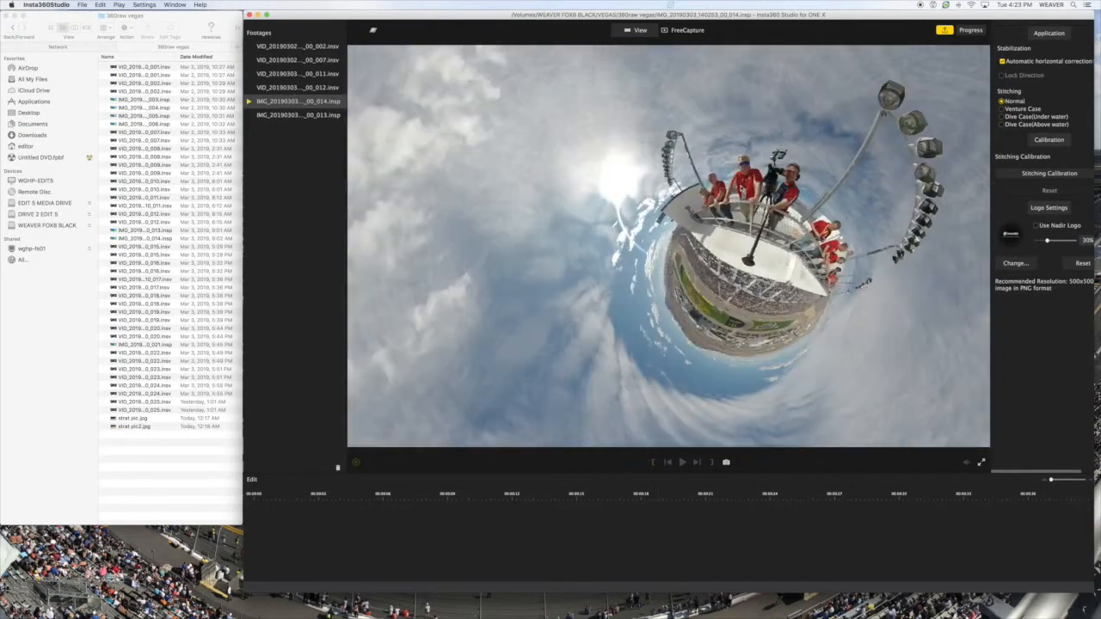
scroll(668, 246, down, 10)
scroll(669, 246, up, 10)
scroll(669, 246, down, 3)
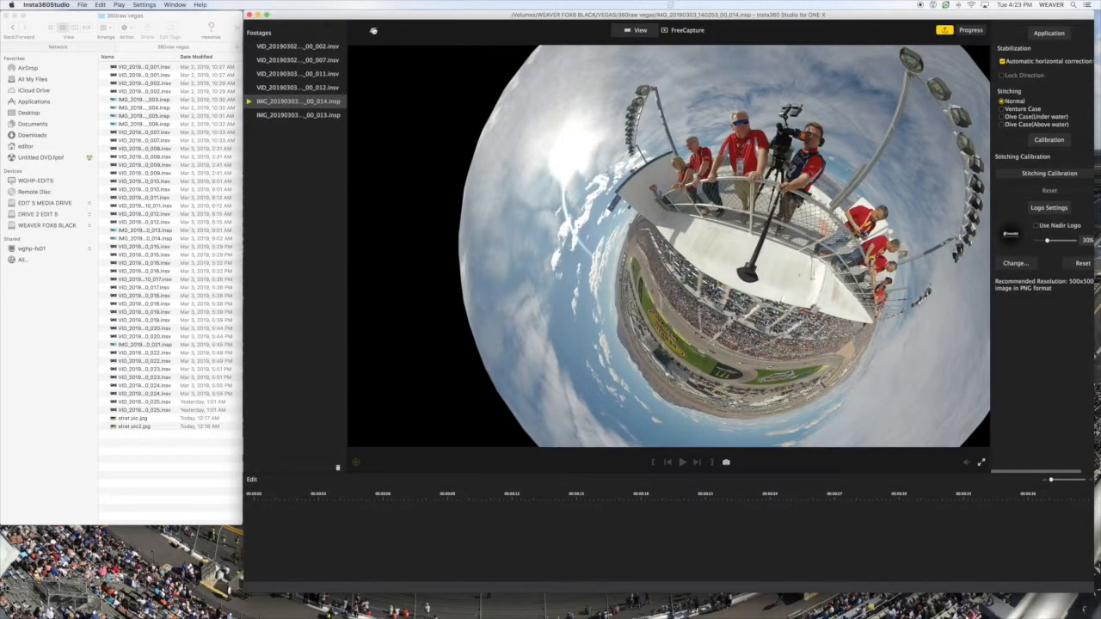
- Apply the Crystal Ball projection to the photo and rotate the ball so the group stands upright
click(373, 31)
click(394, 53)
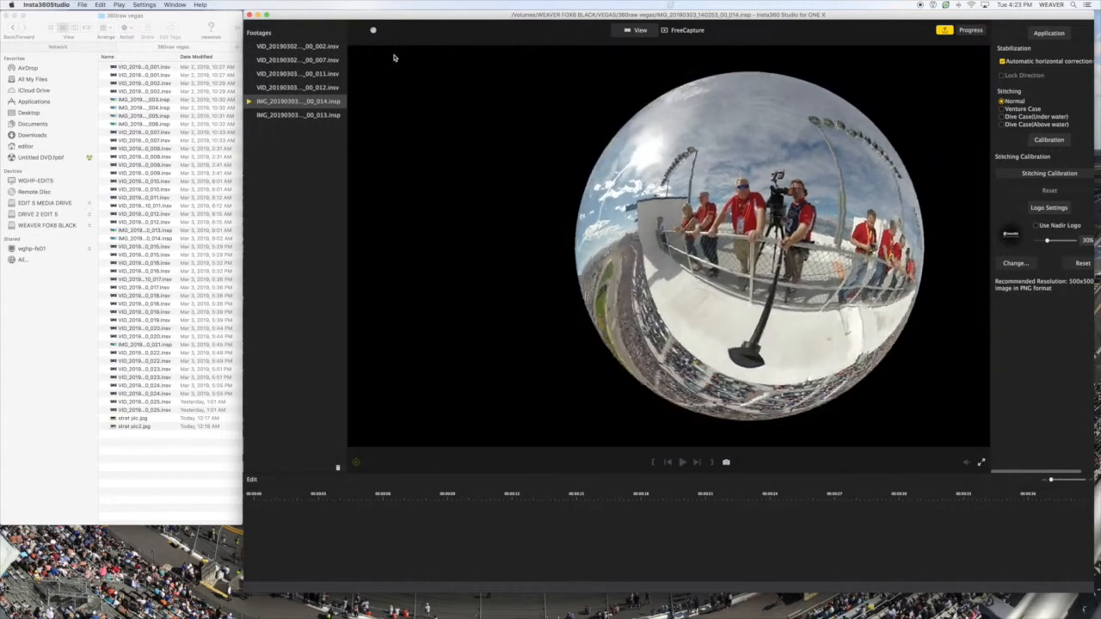
drag(767, 358, 843, 312)
drag(683, 299, 829, 329)
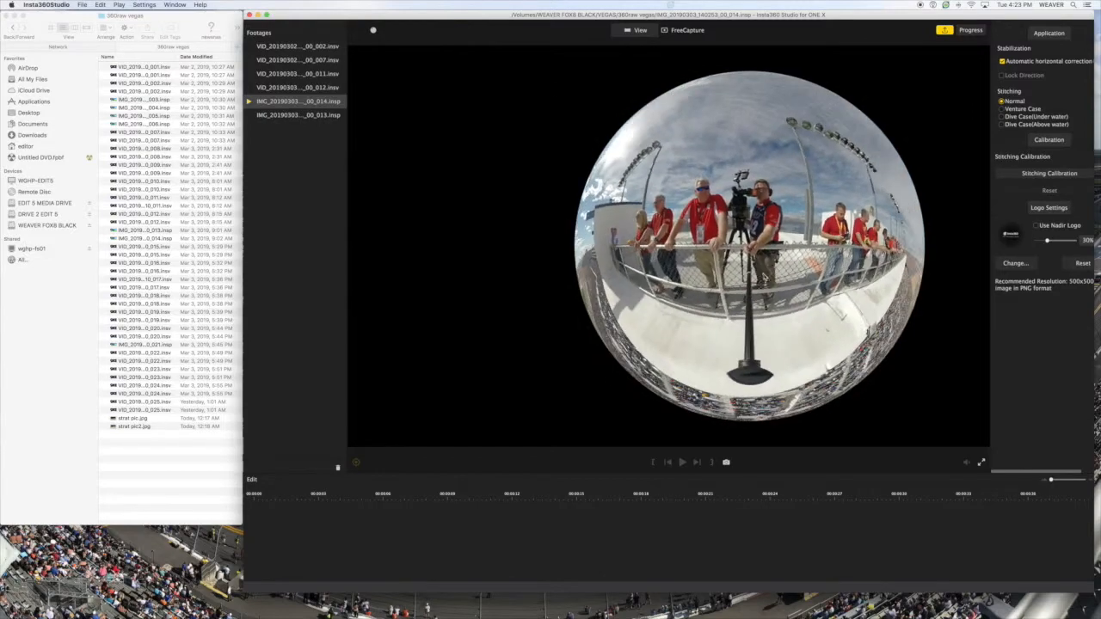
- Set the photo's projection to Natural View, framed on the people and camera at the railing
click(376, 31)
click(383, 73)
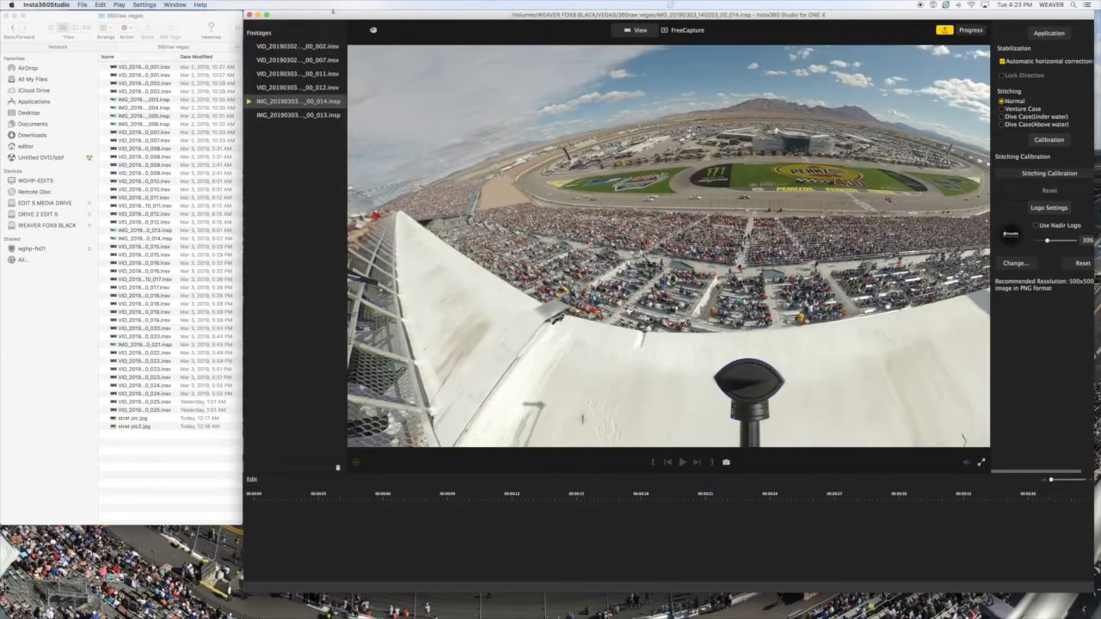
click(375, 31)
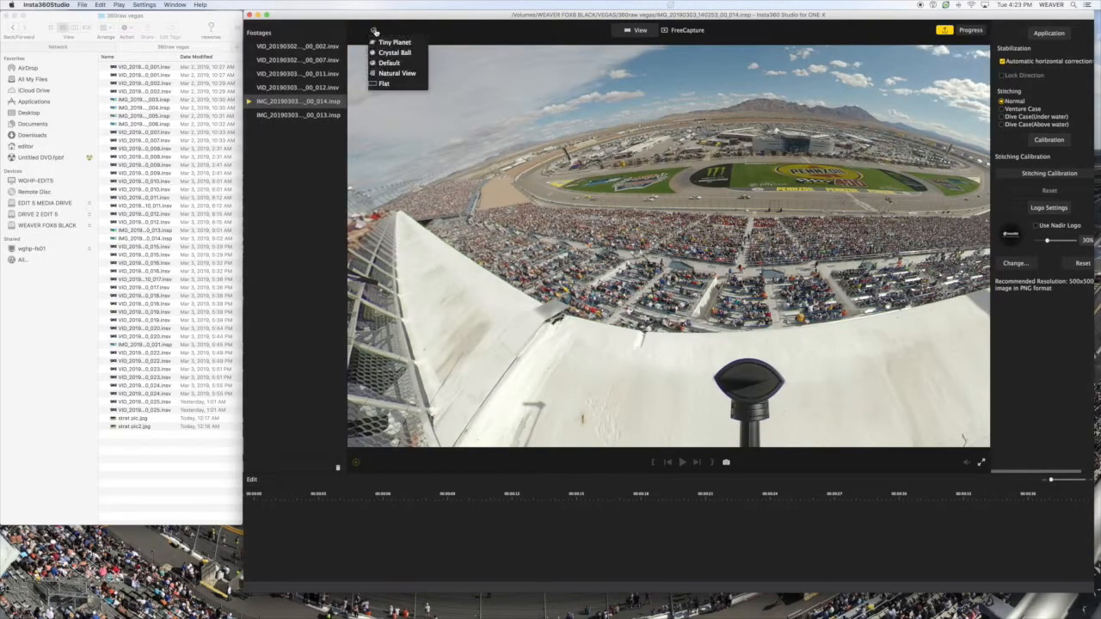
click(395, 75)
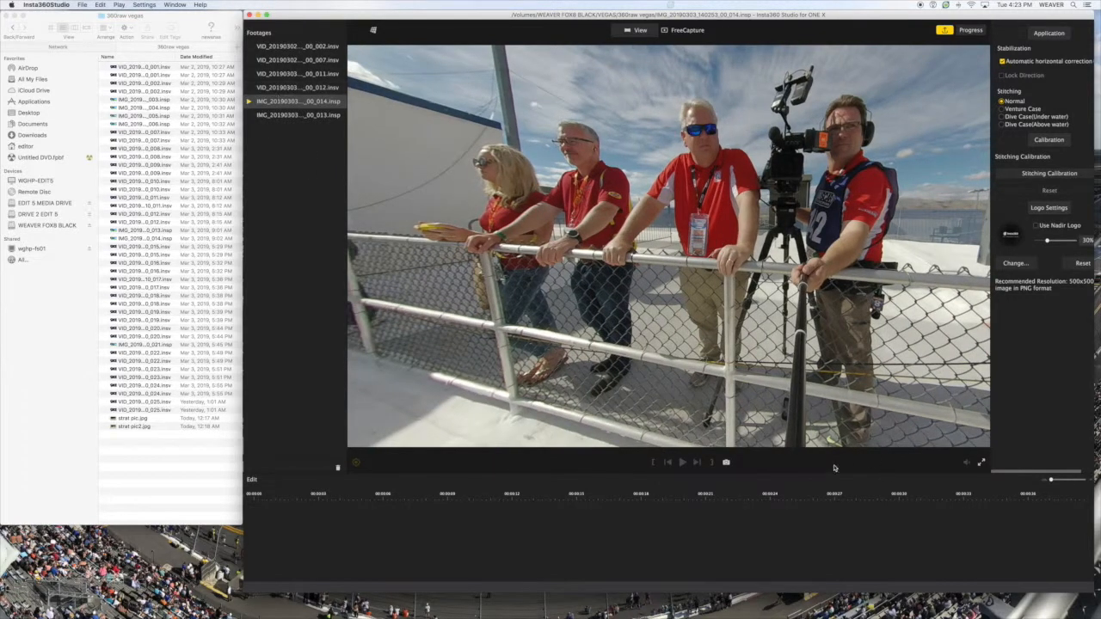
- Start saving a screenshot of the current photo view and cancel it
click(726, 463)
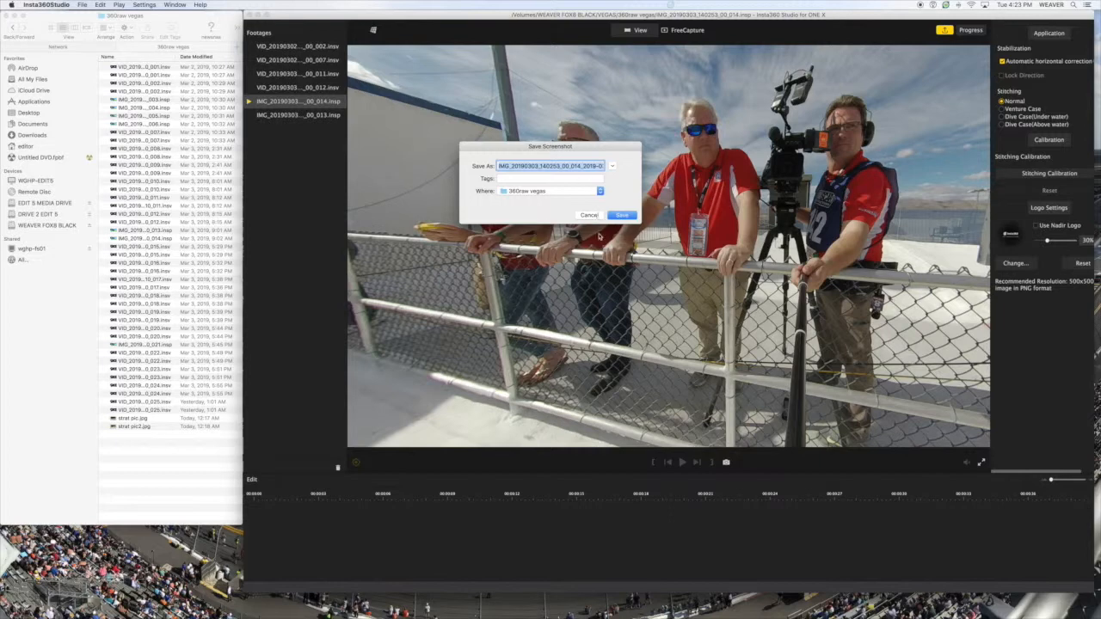
click(587, 215)
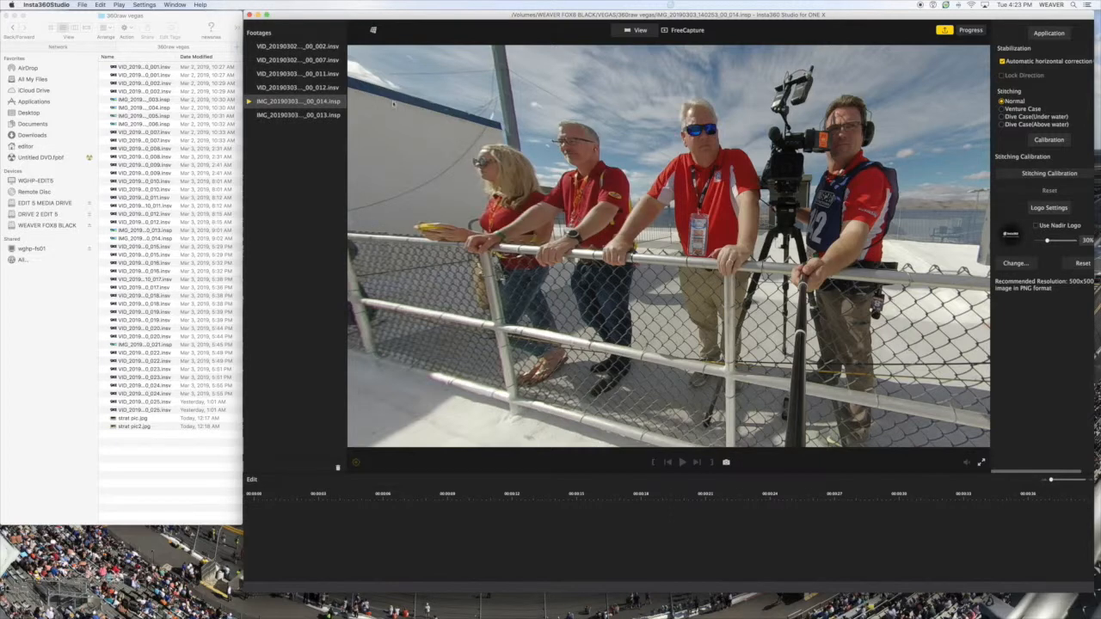
- Open the clip VID_20190303_131122_00_011.insv, play it briefly and move the playhead to 00:00:34
click(273, 74)
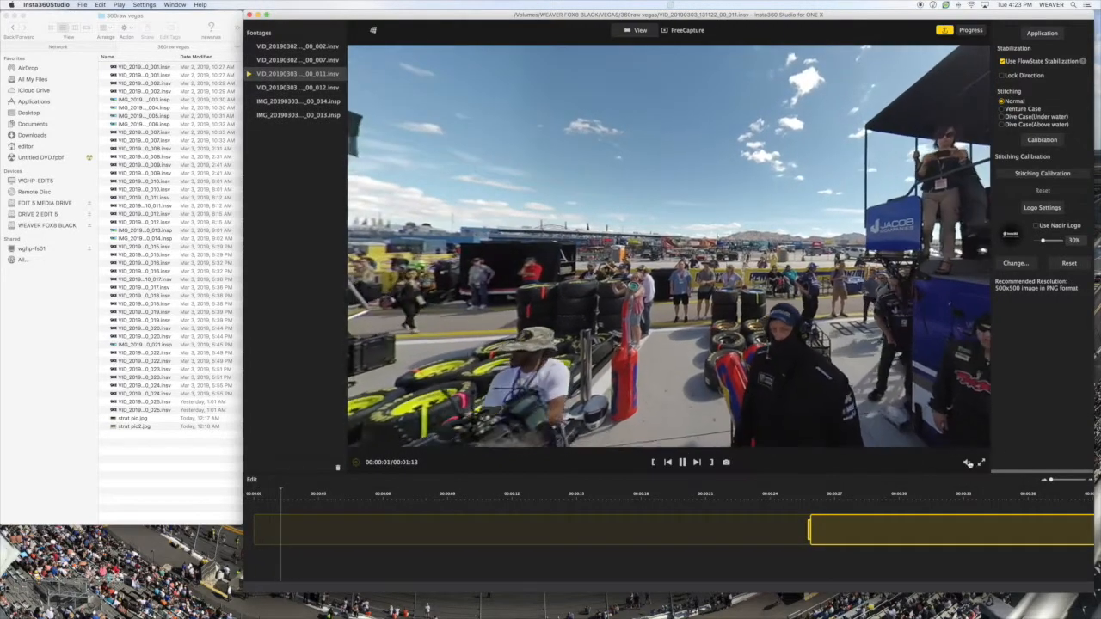
mouse_move(968, 462)
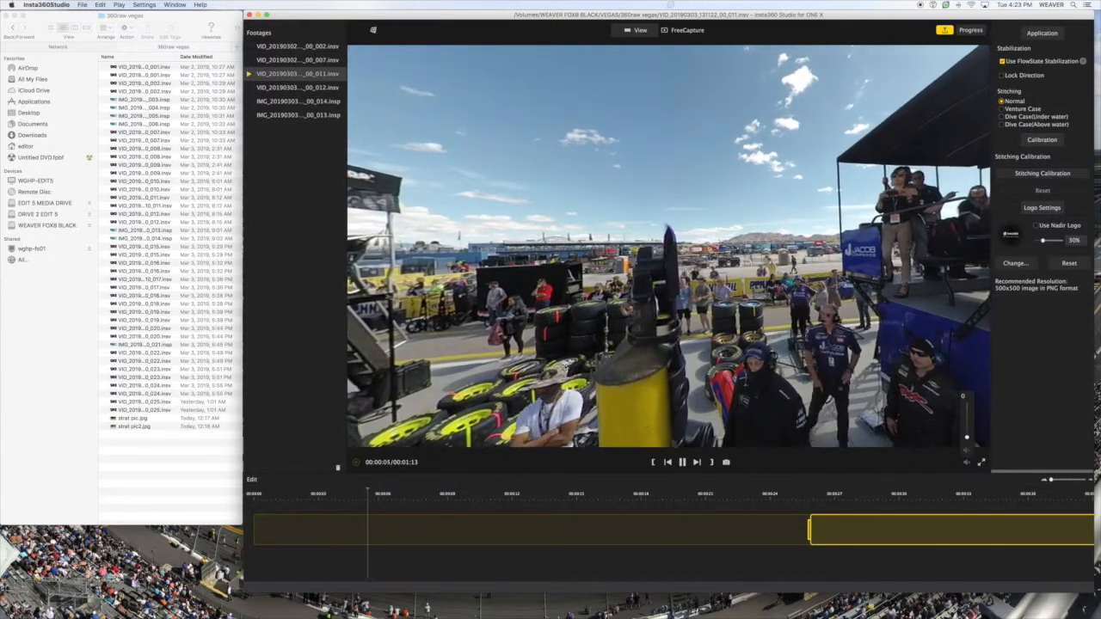
click(684, 462)
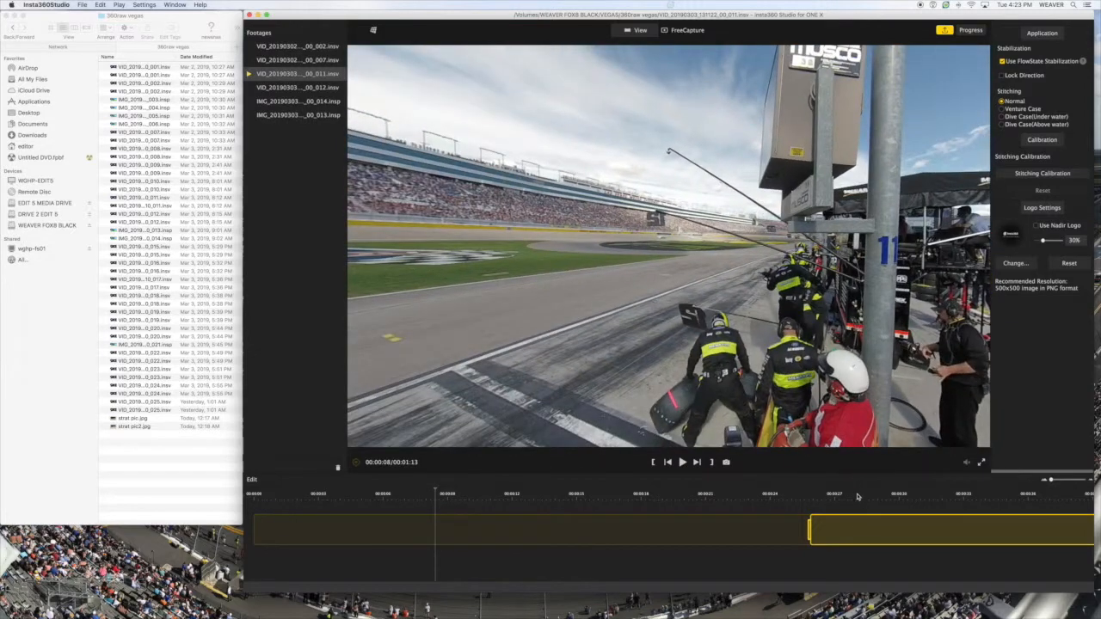
click(858, 496)
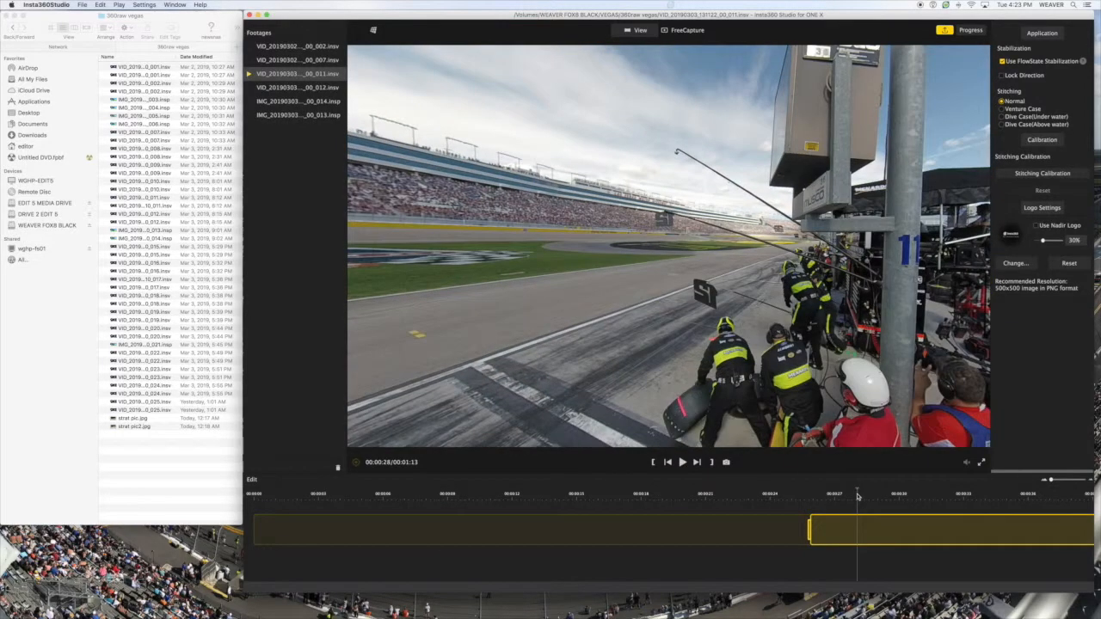
click(991, 497)
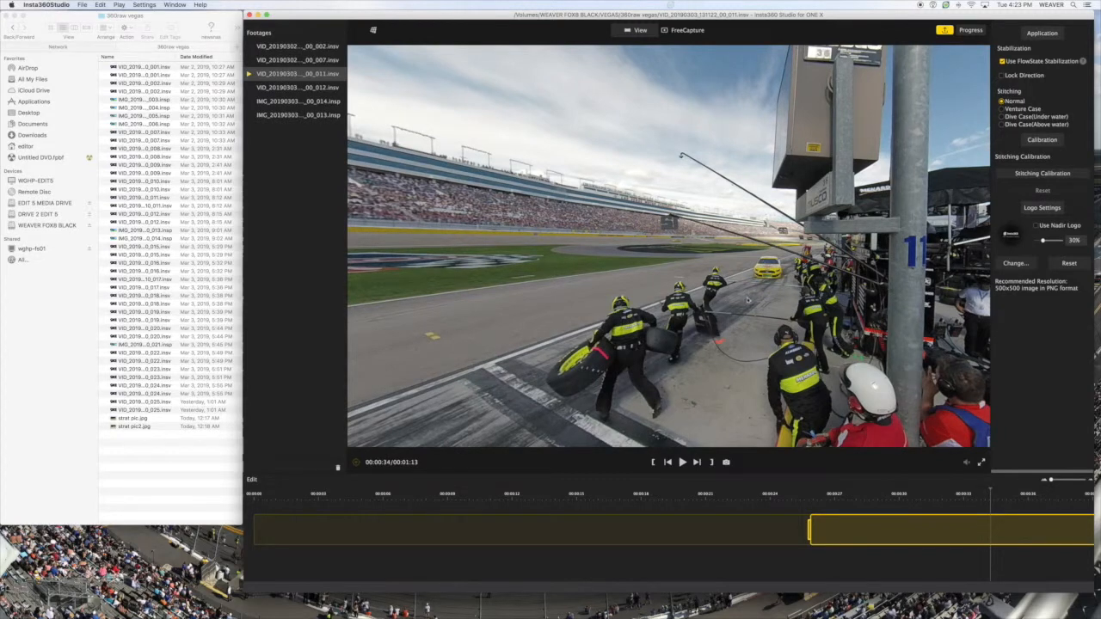
- Extend the end of the clip's trim range to about the 47-second mark
mouse_move(810, 531)
mouse_down()
mouse_move(702, 540)
mouse_move(807, 530)
mouse_up()
click(1058, 480)
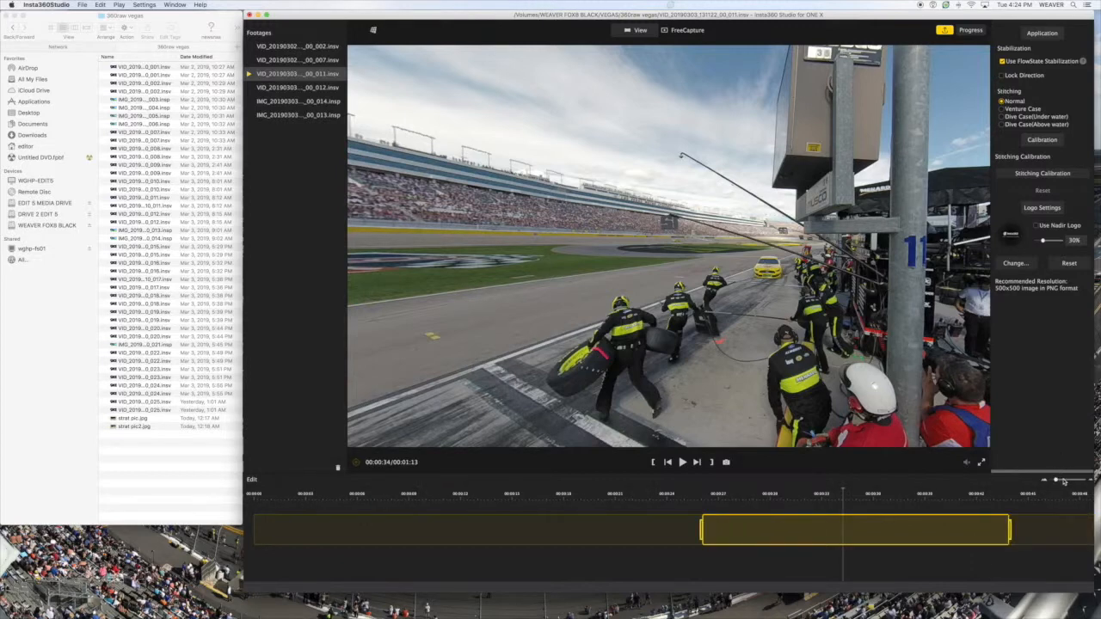
click(1065, 482)
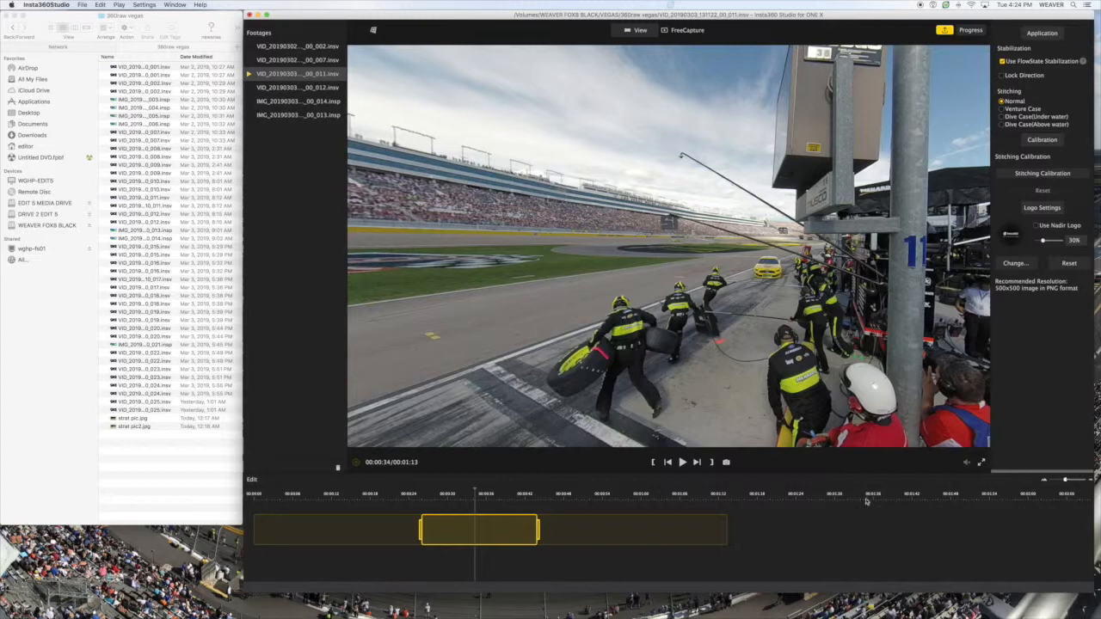
drag(537, 530, 560, 537)
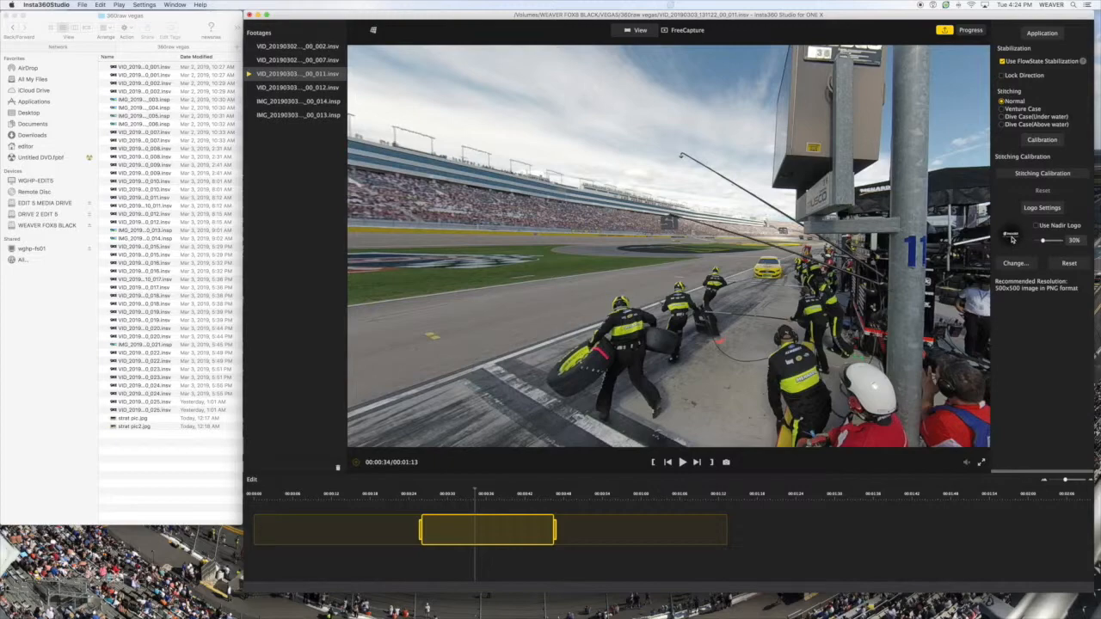
- Enable the nadir logo for the clip and turn the view to inspect the logo, returning to the pit crew
click(1037, 226)
drag(787, 344, 679, 271)
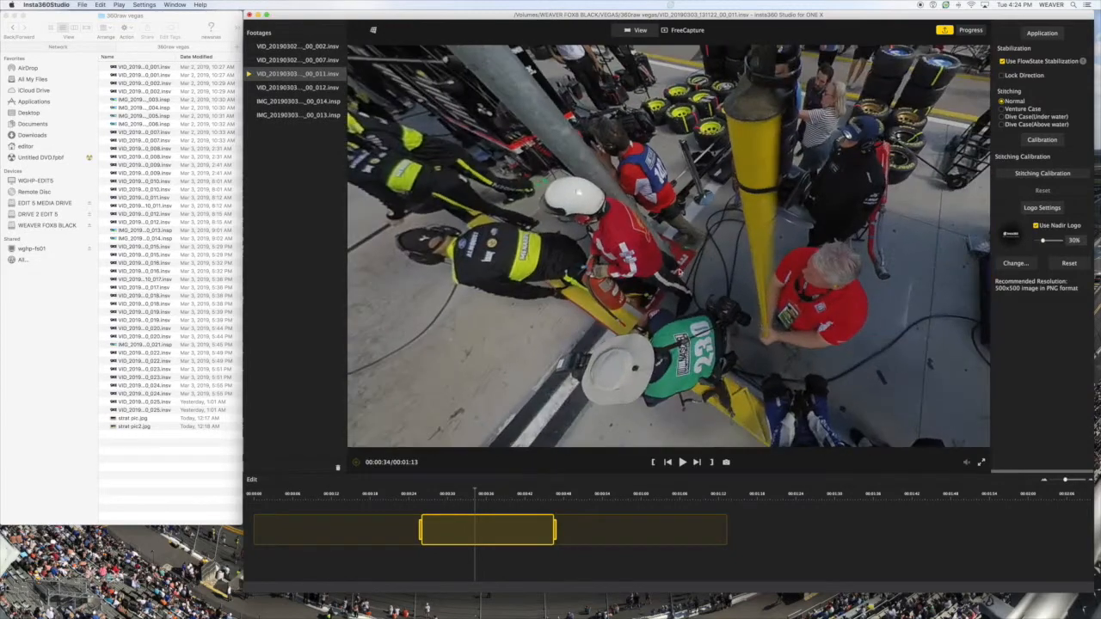
drag(749, 142, 721, 248)
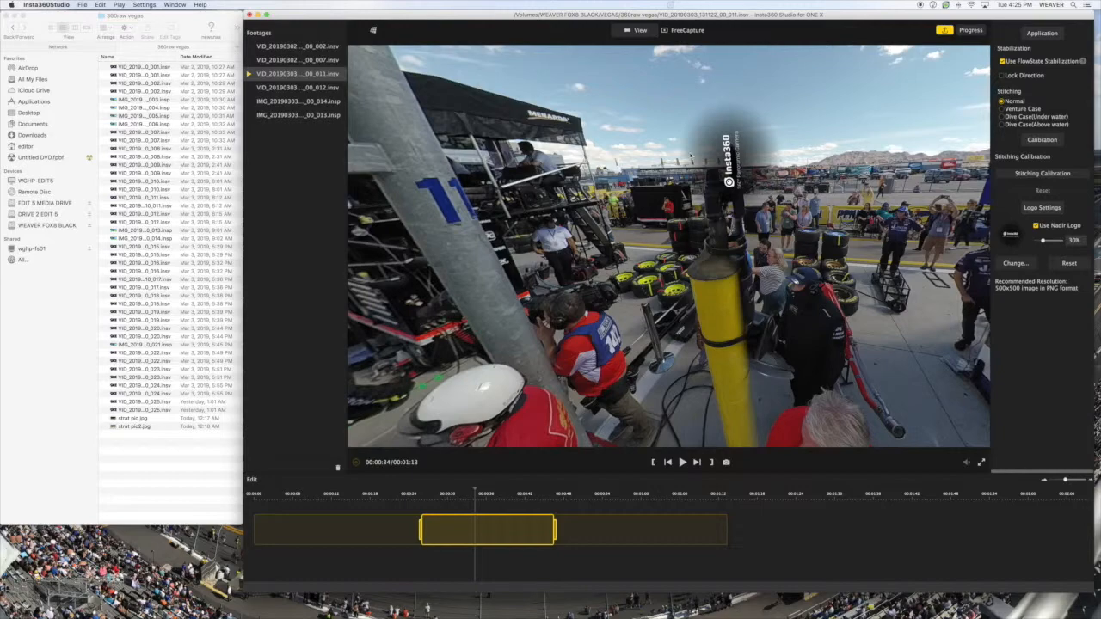
drag(439, 155, 826, 153)
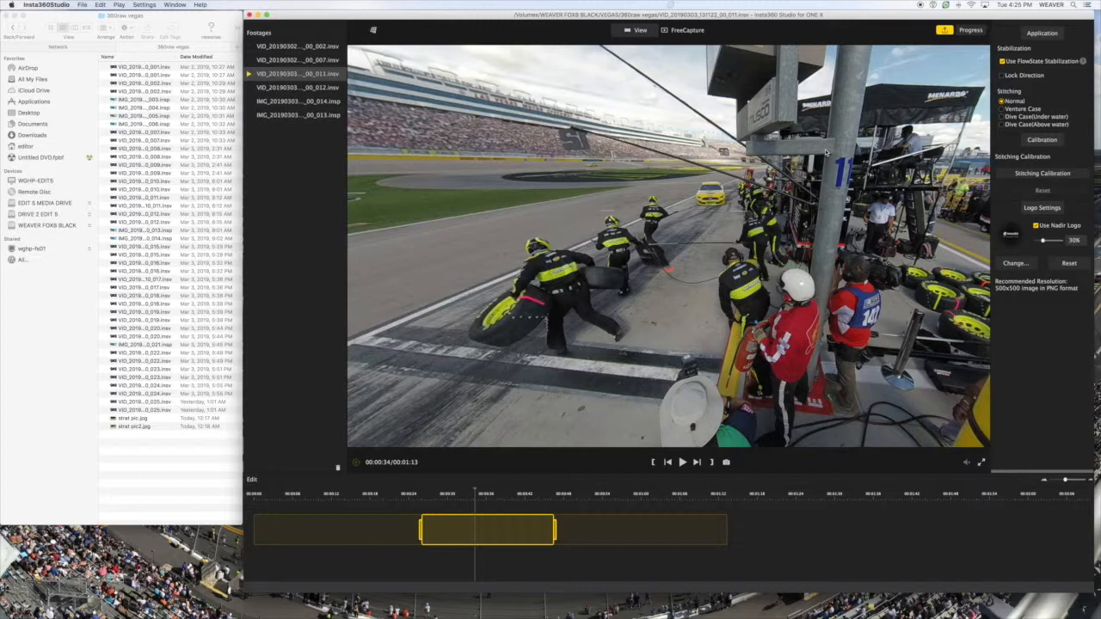
- Switch the clip to FreeCapture and reframe the view on the pit lane and crew at 00:00:26
click(689, 30)
drag(641, 286, 852, 189)
mouse_move(621, 241)
mouse_down()
mouse_move(679, 221)
mouse_move(599, 238)
mouse_up()
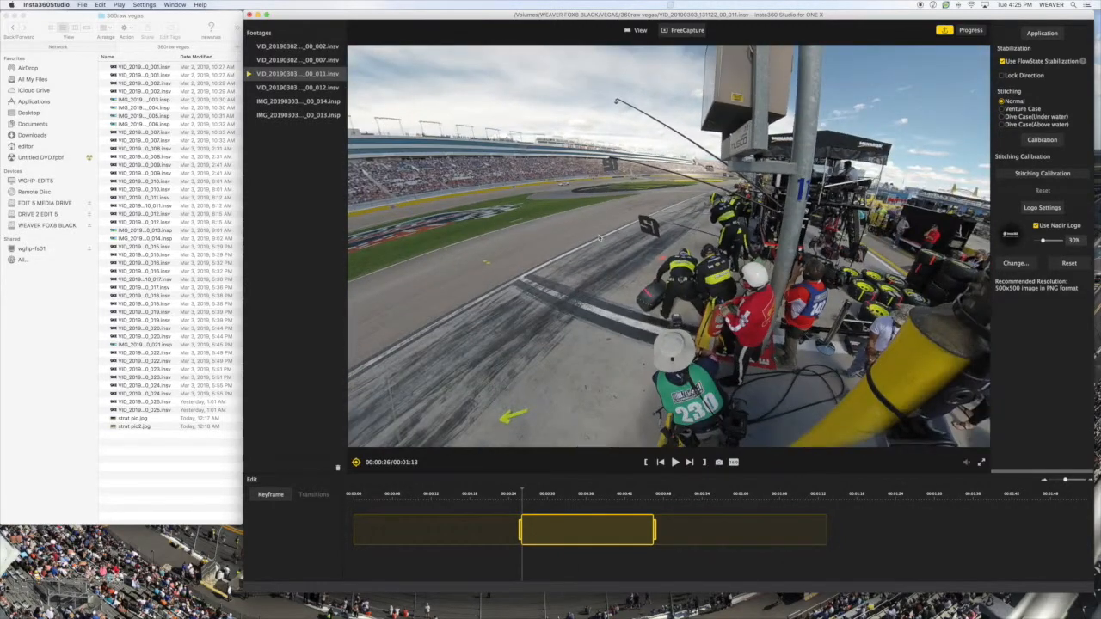
- Preview the FreeCapture frame in the 9:16, 4:3 and 2.35:1 aspect ratios and set it back to 16:9
click(734, 463)
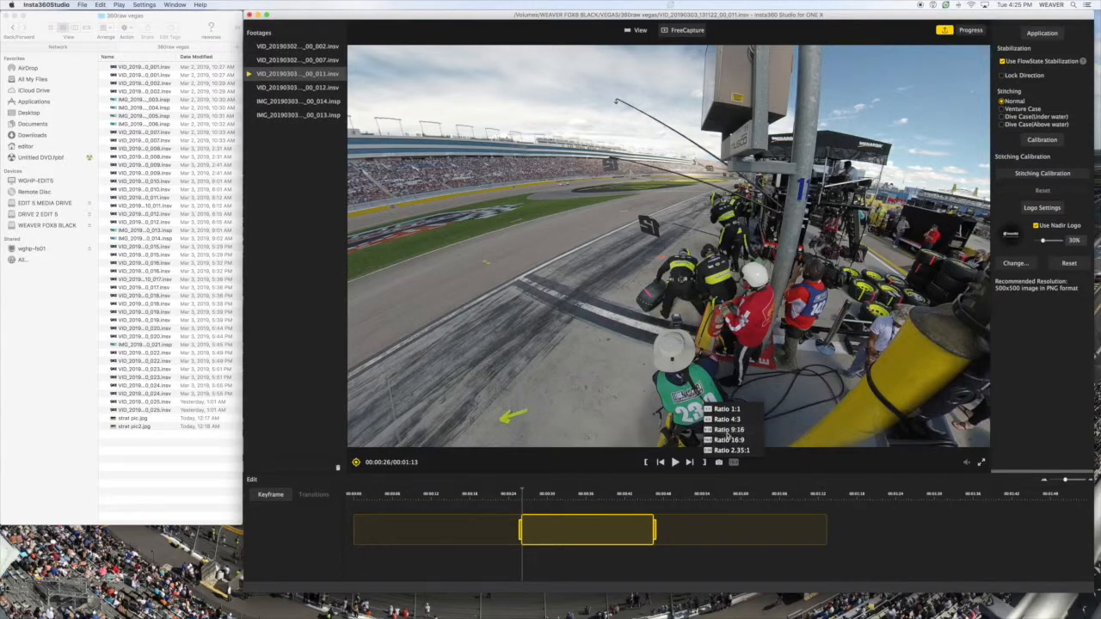
click(728, 429)
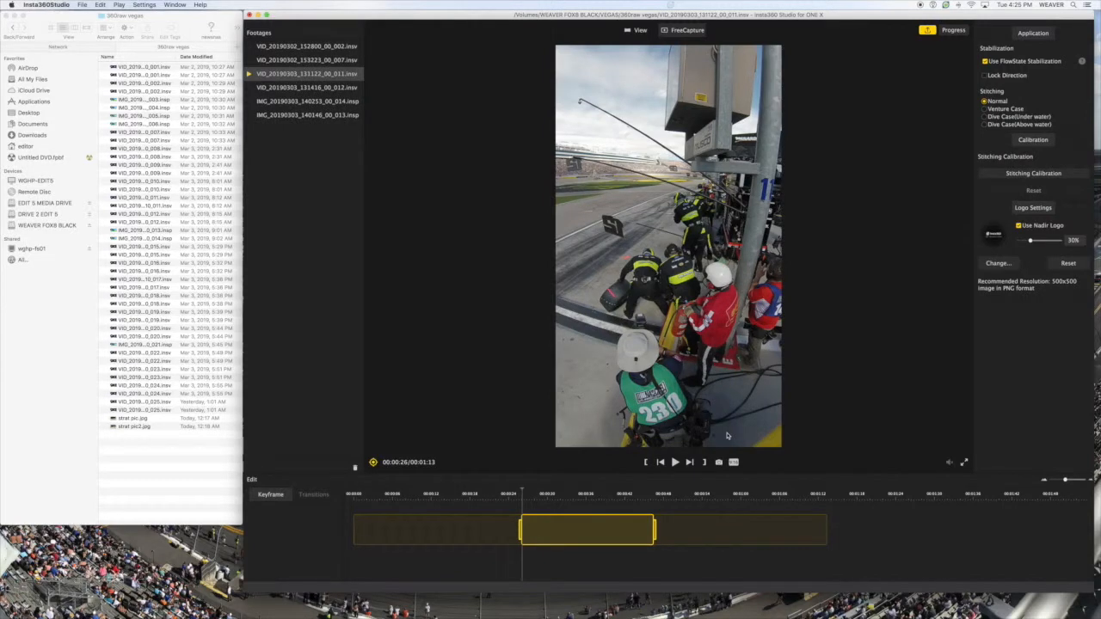
click(733, 463)
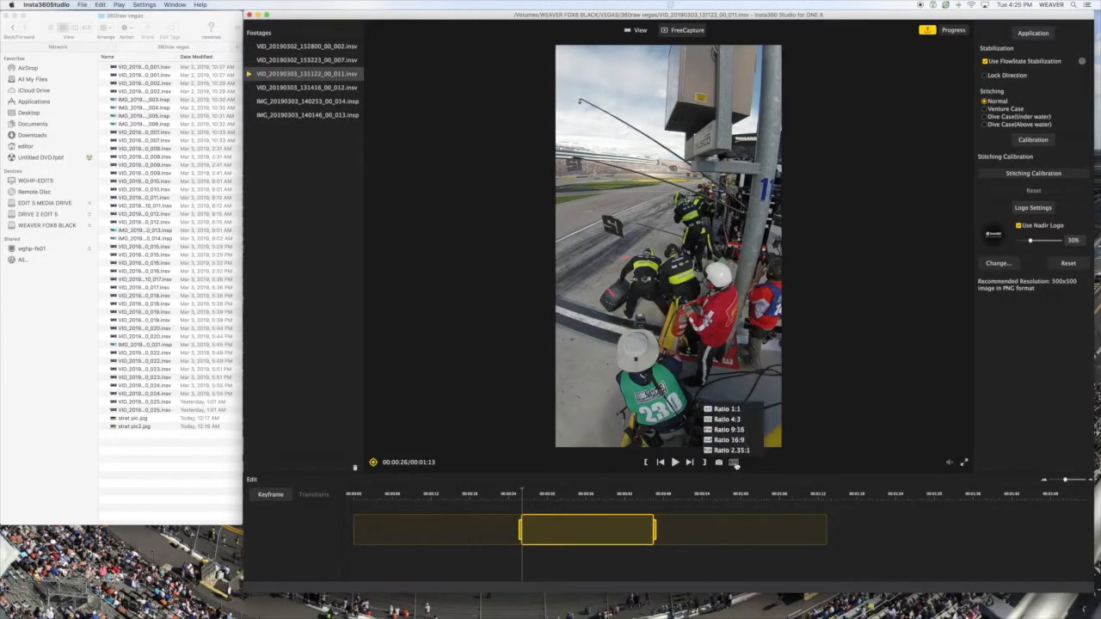
click(730, 420)
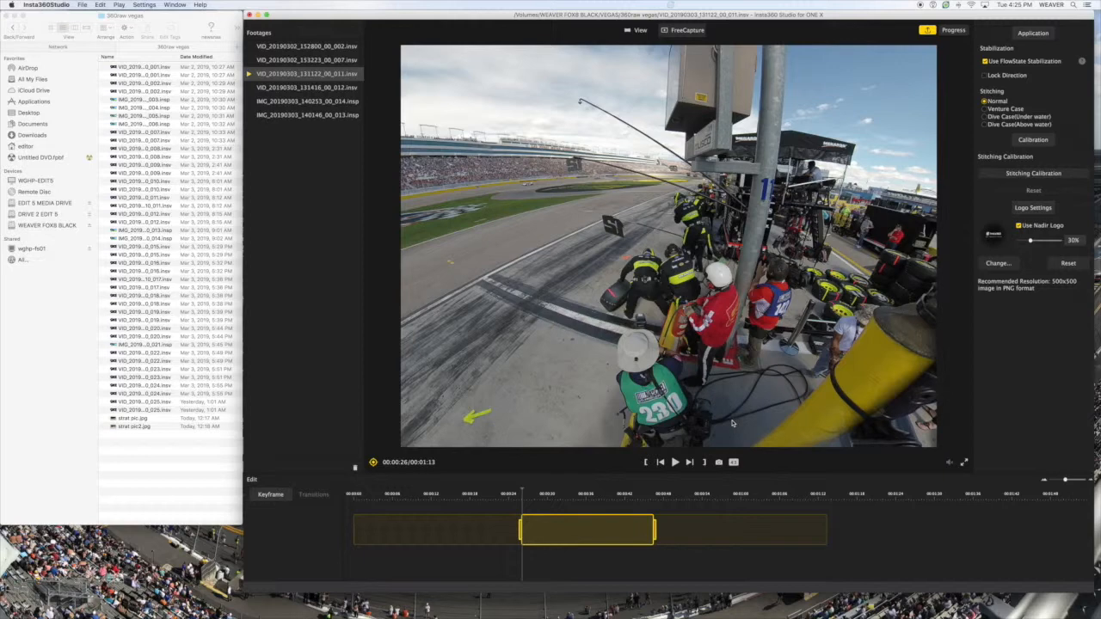
click(733, 463)
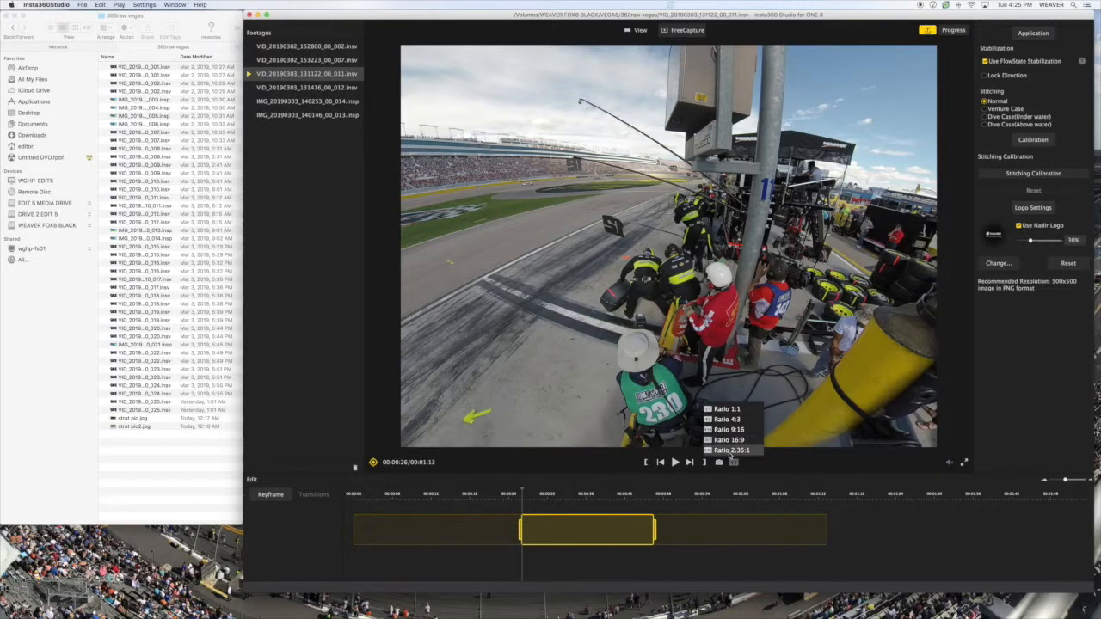
click(731, 455)
click(733, 463)
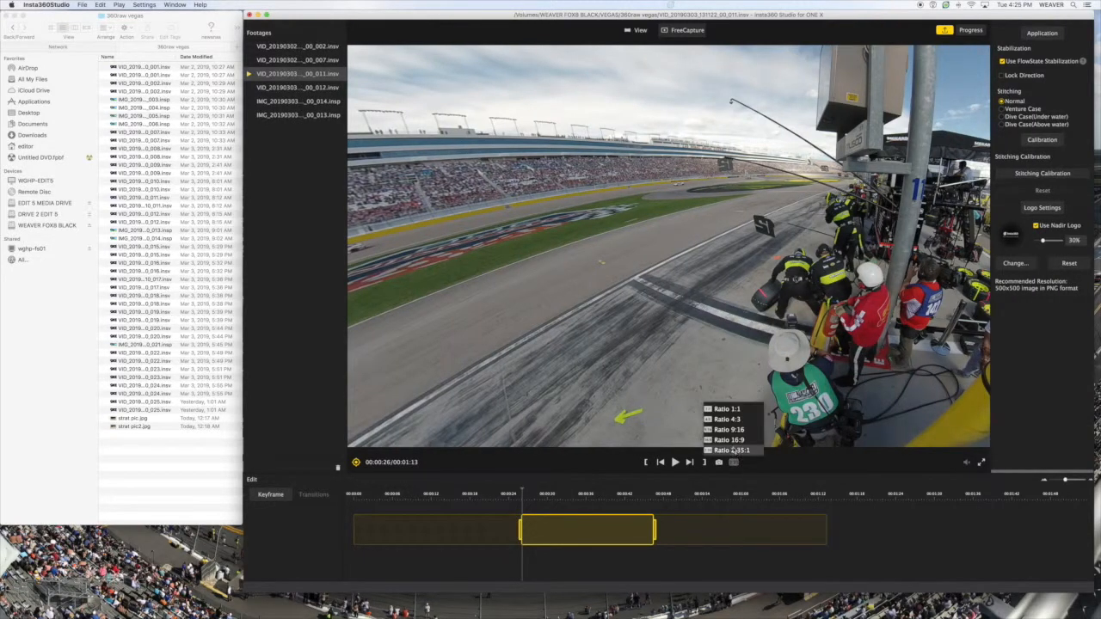
click(732, 443)
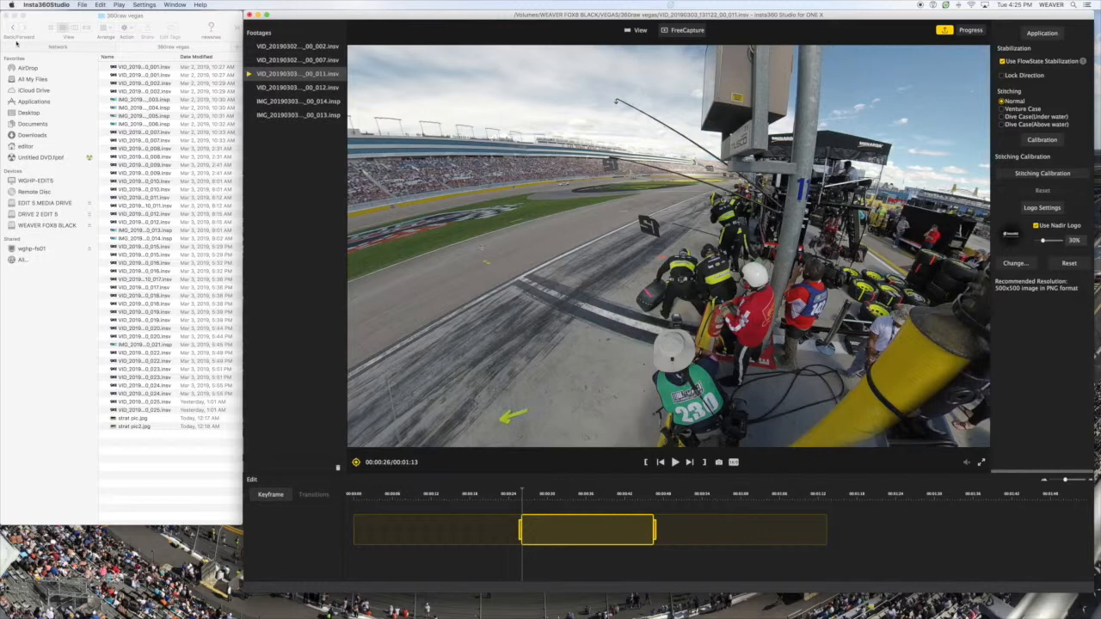
- Review the video export settings for the 16:9 FreeCapture version of the pit-crew clip and dismiss the dialog
click(82, 4)
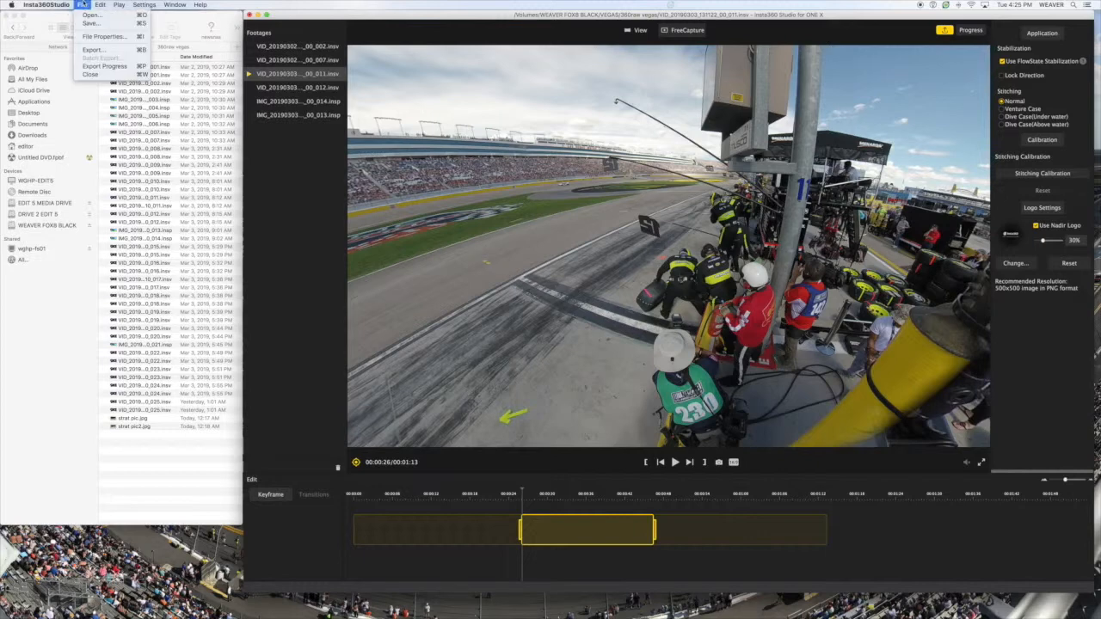
click(93, 50)
click(742, 356)
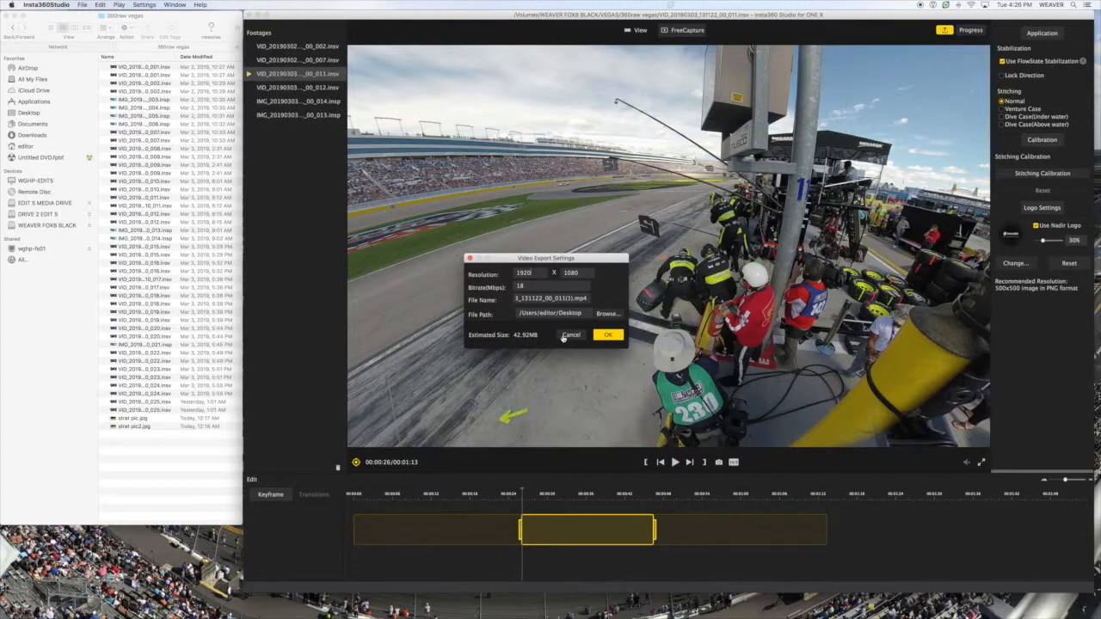
click(613, 338)
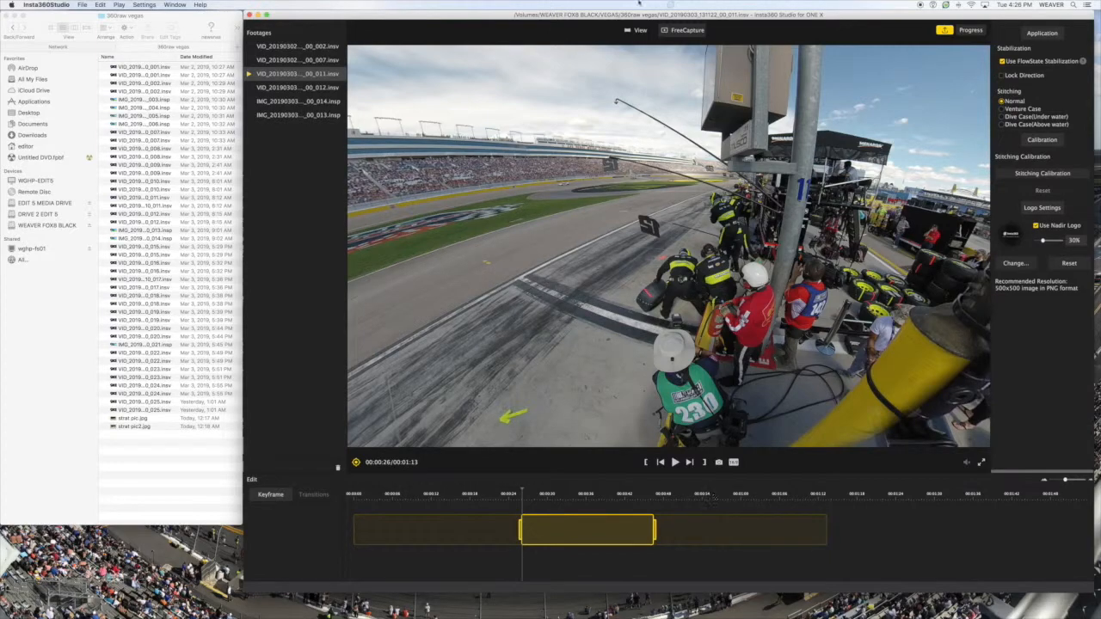
- Switch the clip from FreeCapture back to the standard 360 view and turn the view to frame the pit crew
click(635, 31)
drag(559, 232, 789, 243)
drag(641, 281, 757, 372)
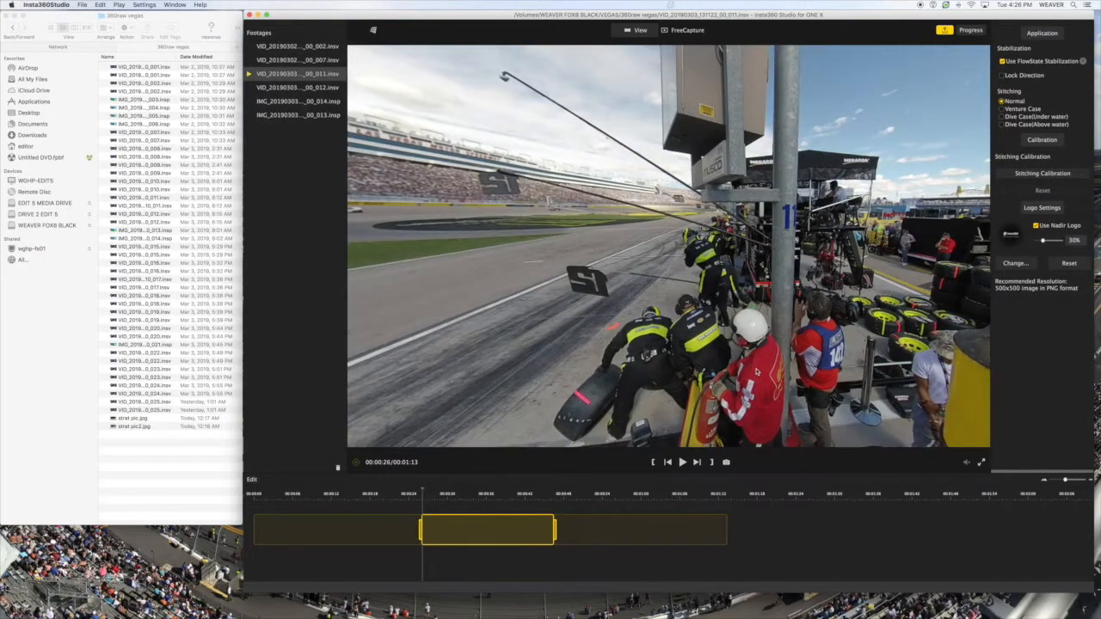
- Review the video export settings for the full 360-degree version of the trimmed clip and cancel the export
click(82, 4)
click(110, 51)
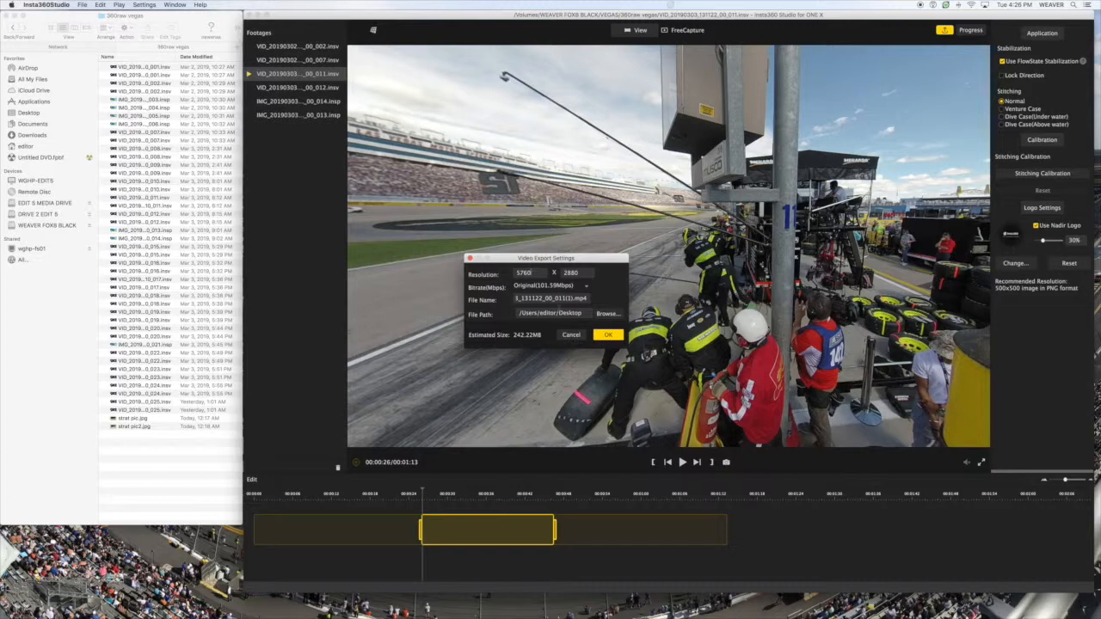
key(Tab)
click(572, 339)
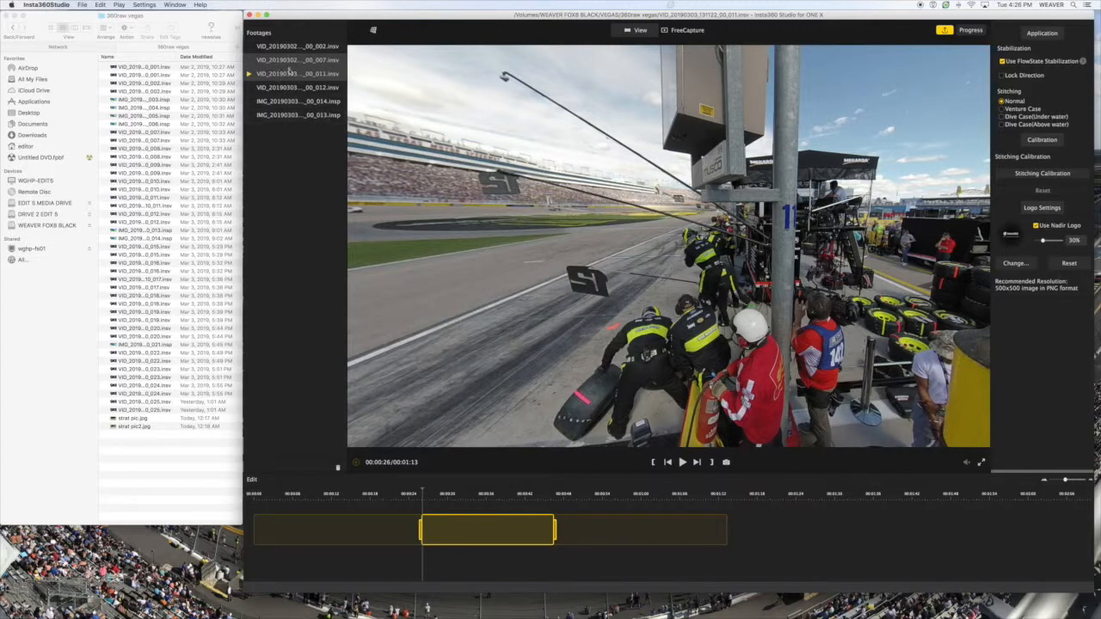
- Start a batch export of the selected clips with a 4K target resolution and the Superb(150Mbps) bitrate
click(82, 5)
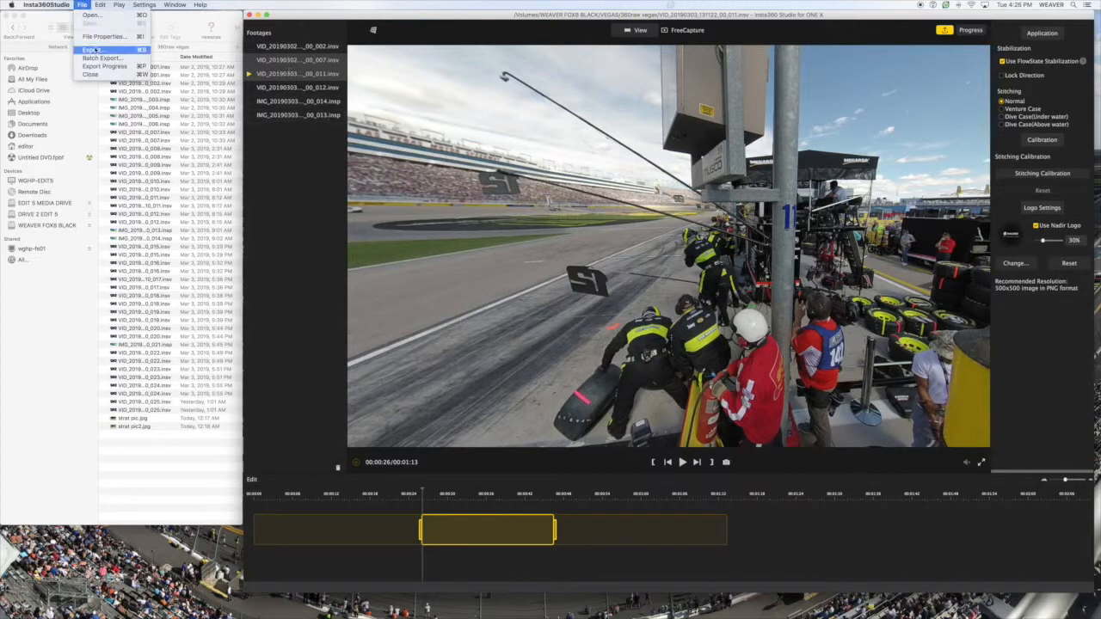
click(101, 58)
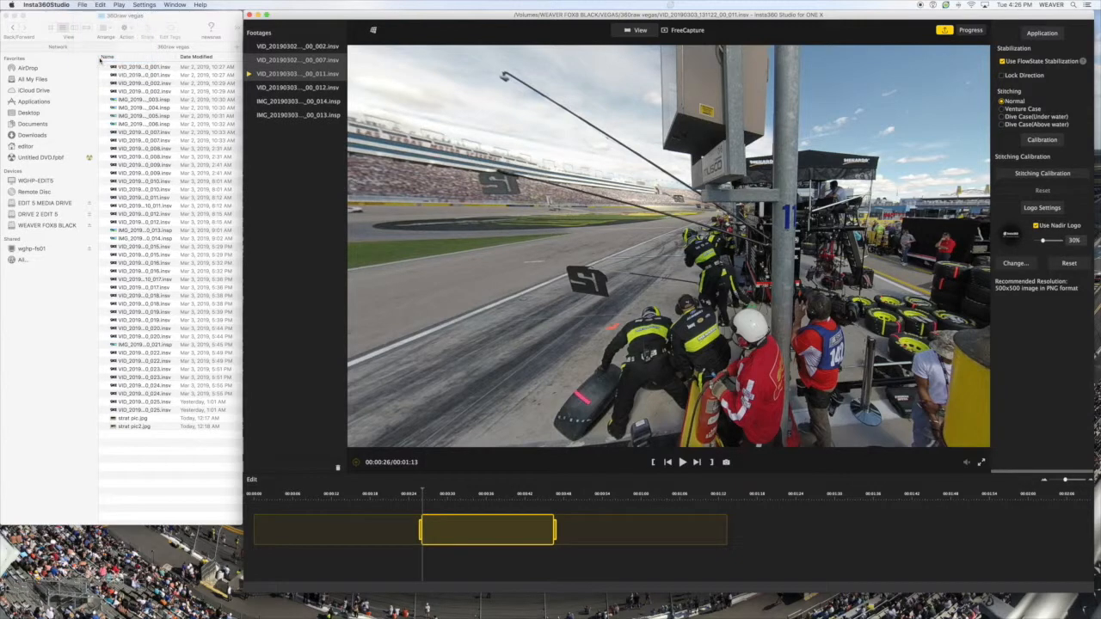
click(675, 213)
click(672, 221)
click(685, 228)
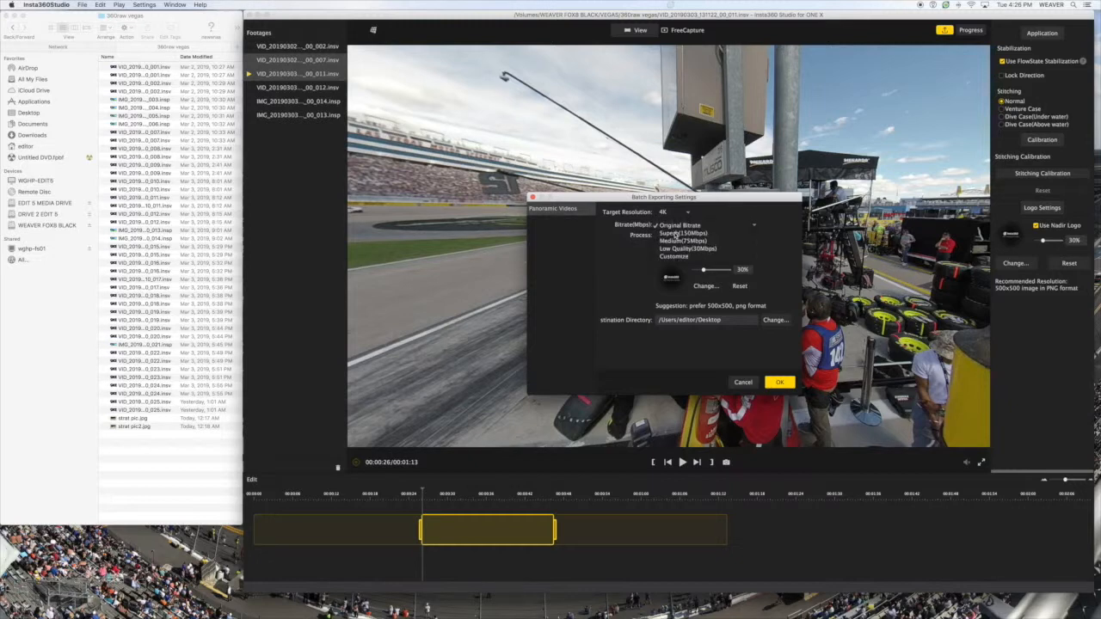
click(676, 234)
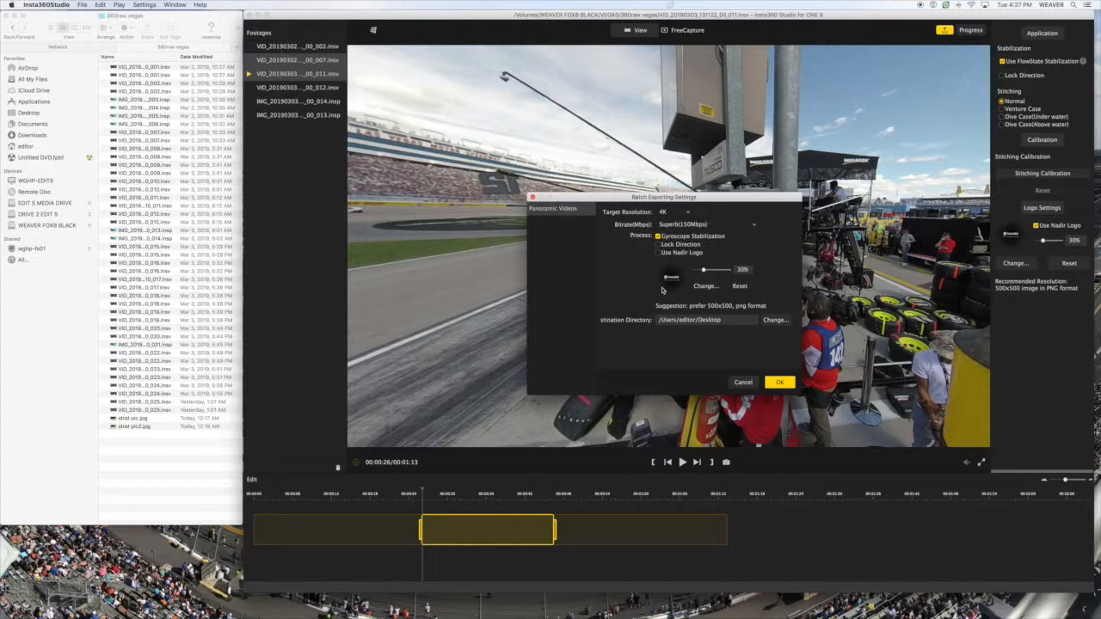
- Set the batch export's destination directory to the 360raw vegas folder inside VEGAS and cancel the batch export
click(775, 320)
click(700, 231)
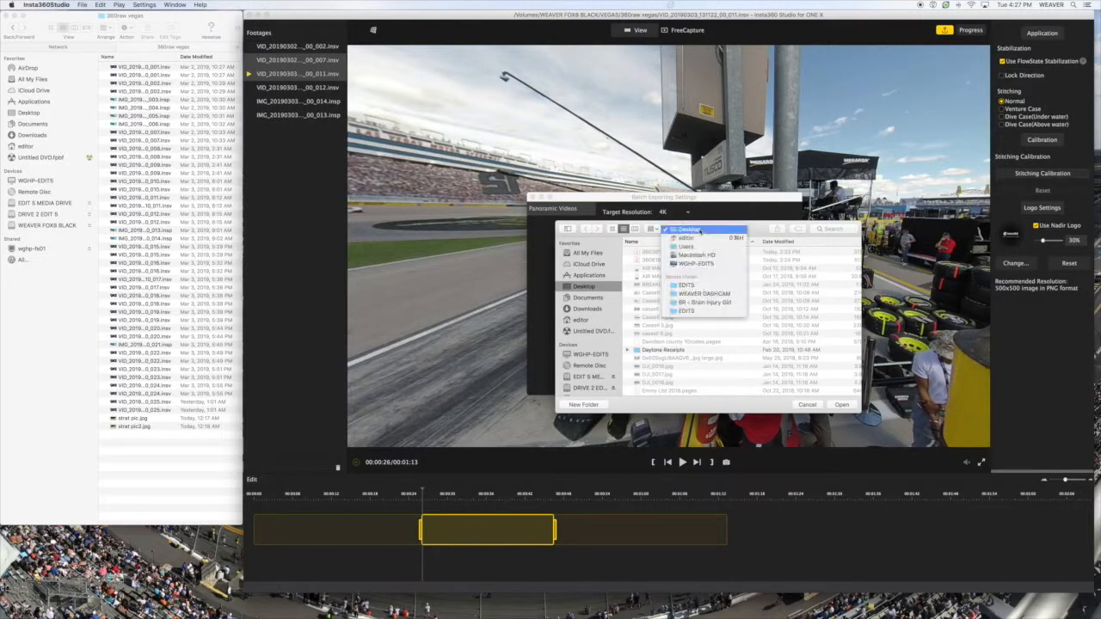
click(697, 285)
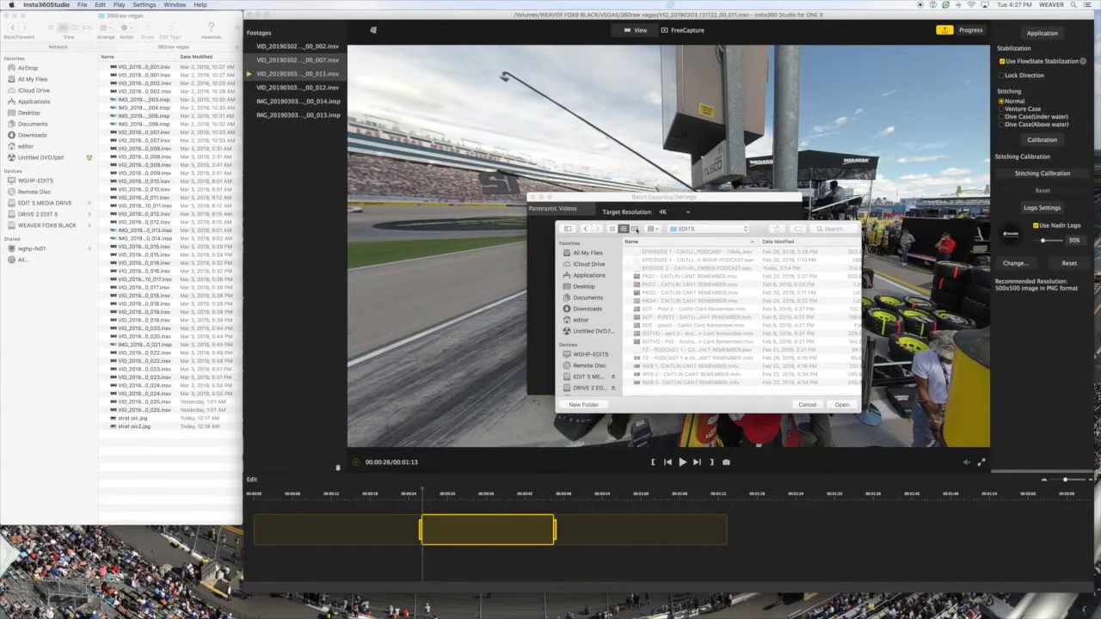
click(634, 228)
click(649, 281)
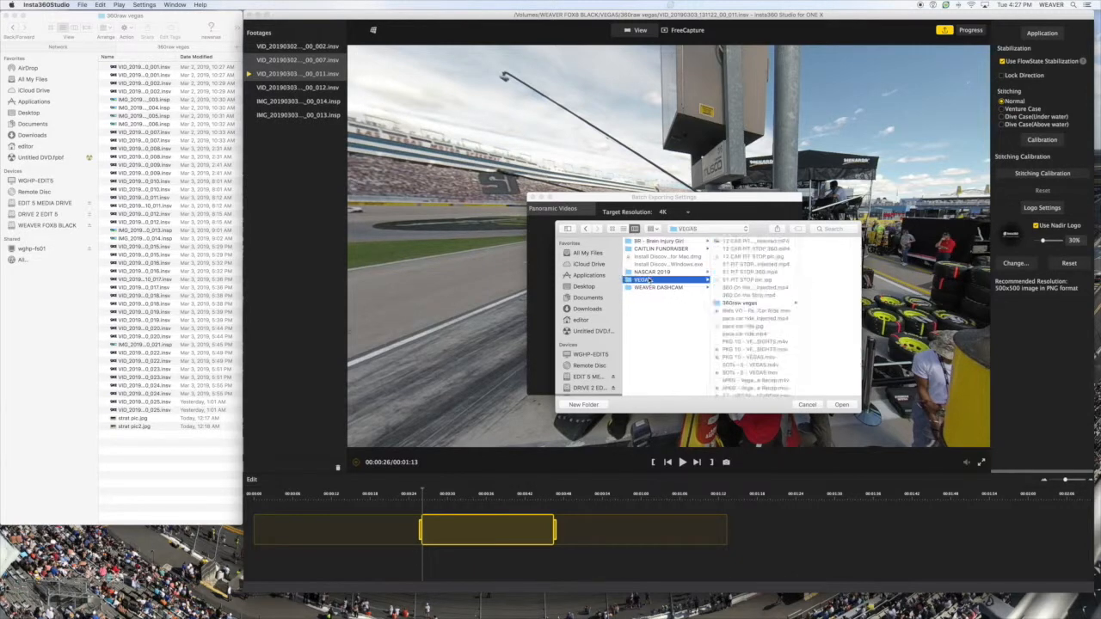
click(745, 304)
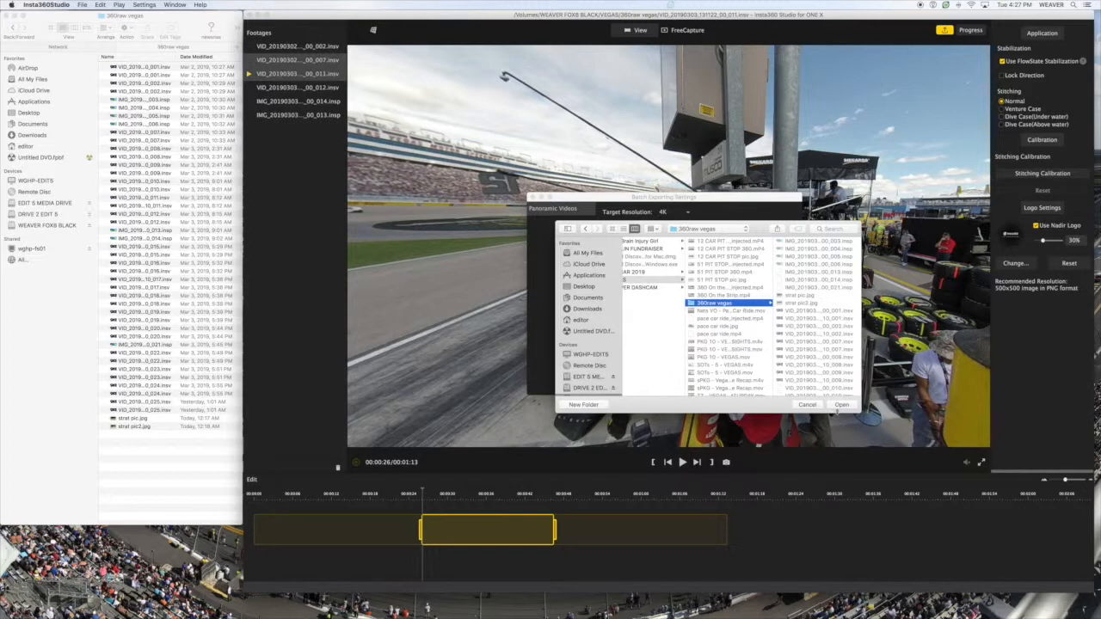
click(840, 406)
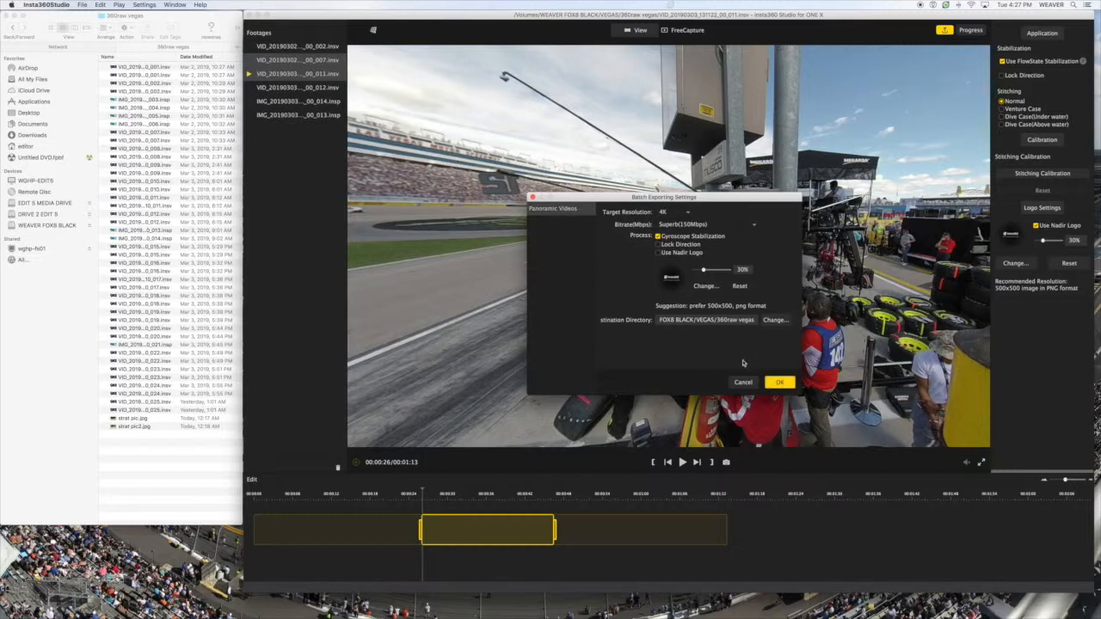
click(744, 384)
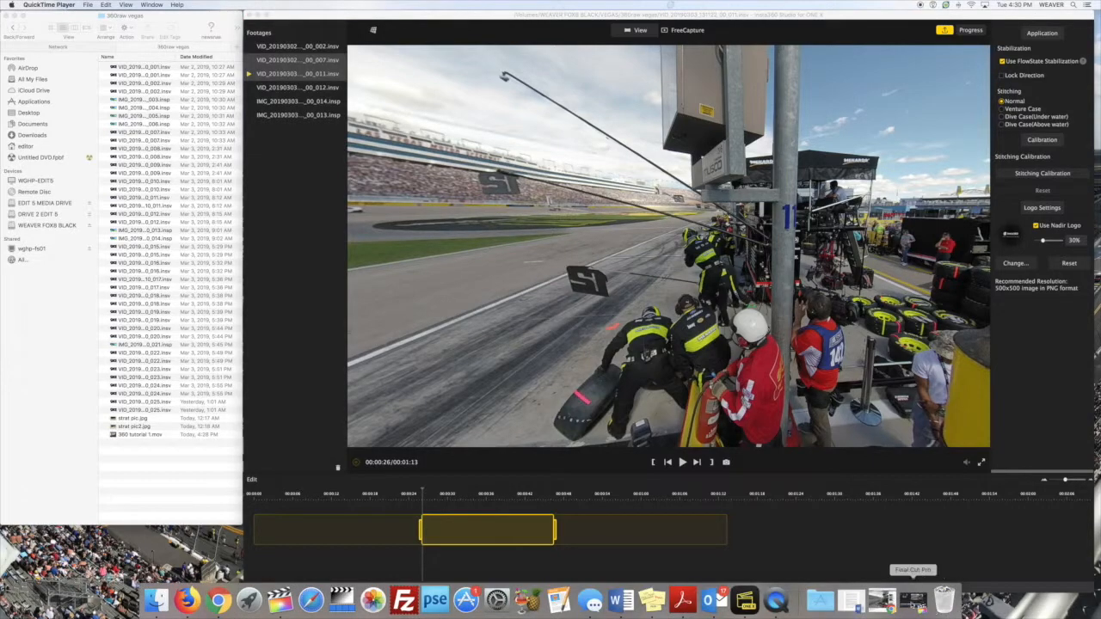
- Switch to Final Cut Pro and preview the imported pit-stop clip ending in 00_011 in the 360 VIDEOS event
click(913, 601)
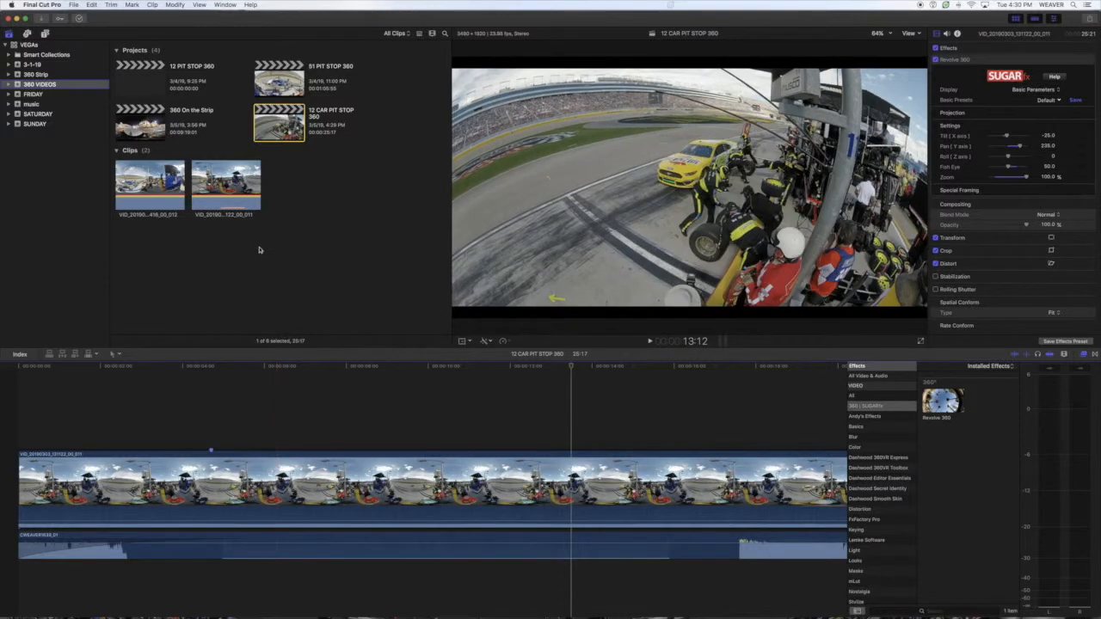
click(227, 185)
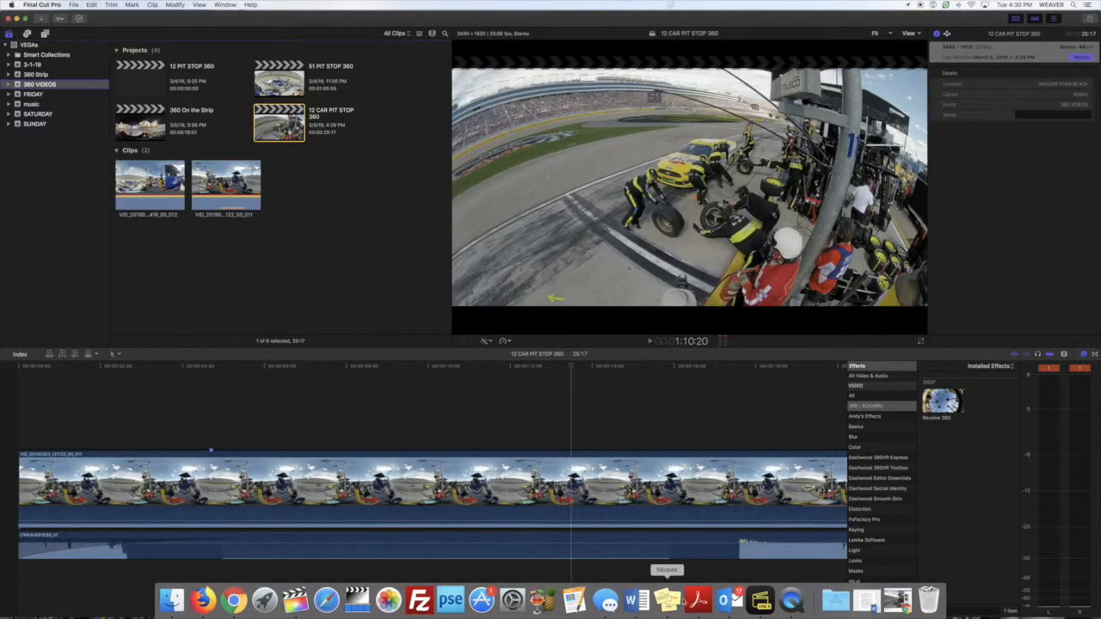
- Switch to Insta360 Studio and display the pit-crew clip in the Flat projection
click(761, 603)
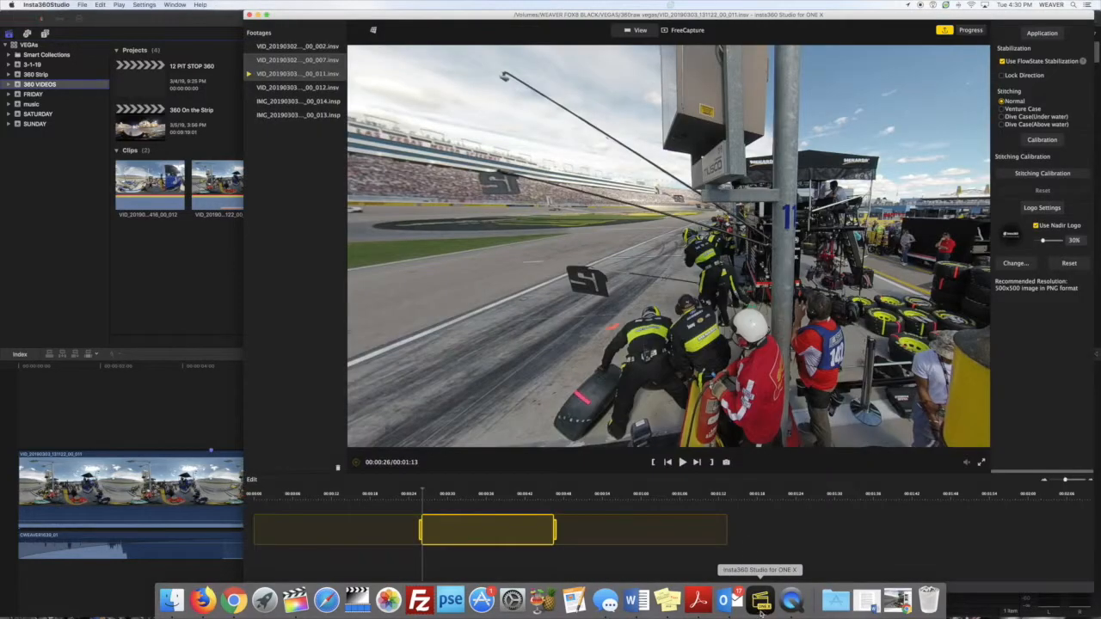
click(373, 30)
click(393, 85)
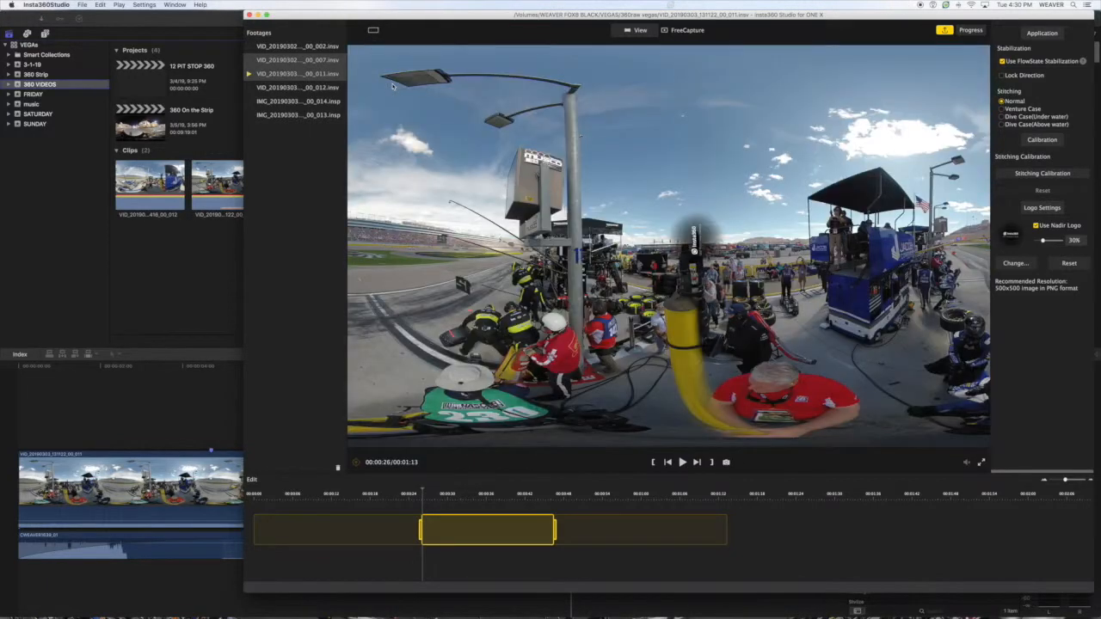
- Set the clip's projection to Natural View and turn the view around the pit area
click(373, 30)
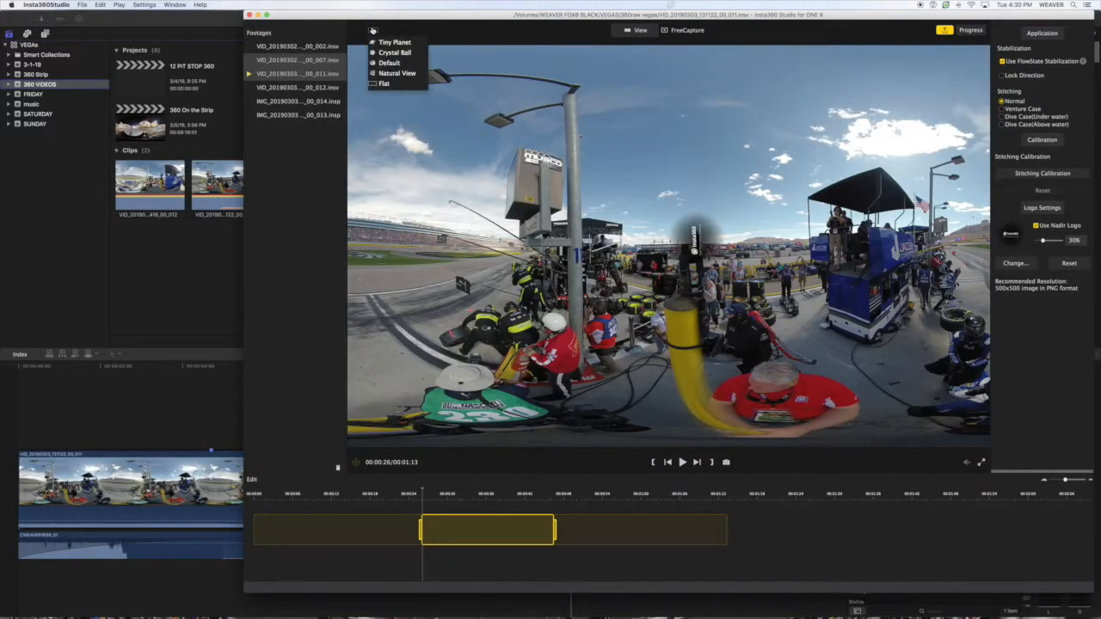
click(396, 74)
drag(447, 232, 868, 509)
drag(744, 217, 474, 30)
- Switch to Final Cut Pro and play the 12 CAR PIT STOP 360 timeline until about 21:11
click(83, 266)
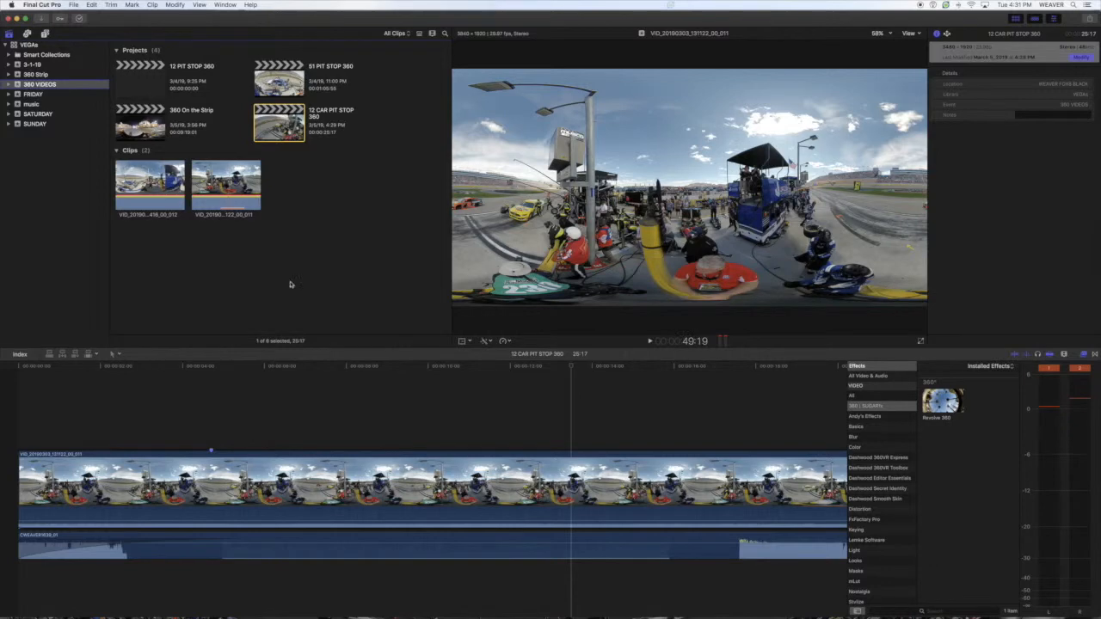
click(571, 405)
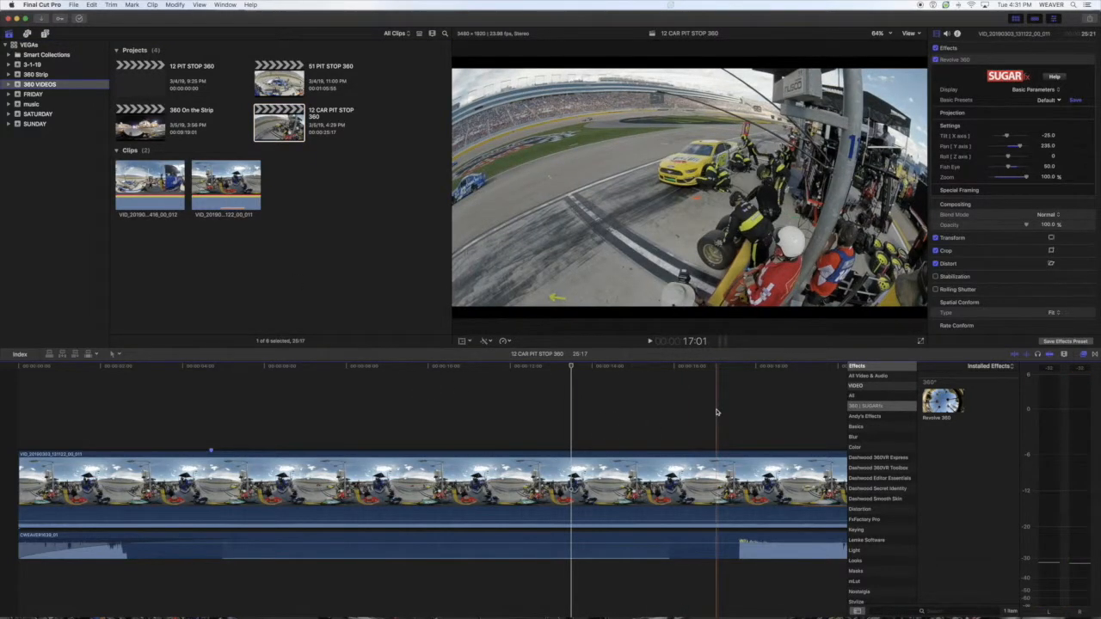
key(space)
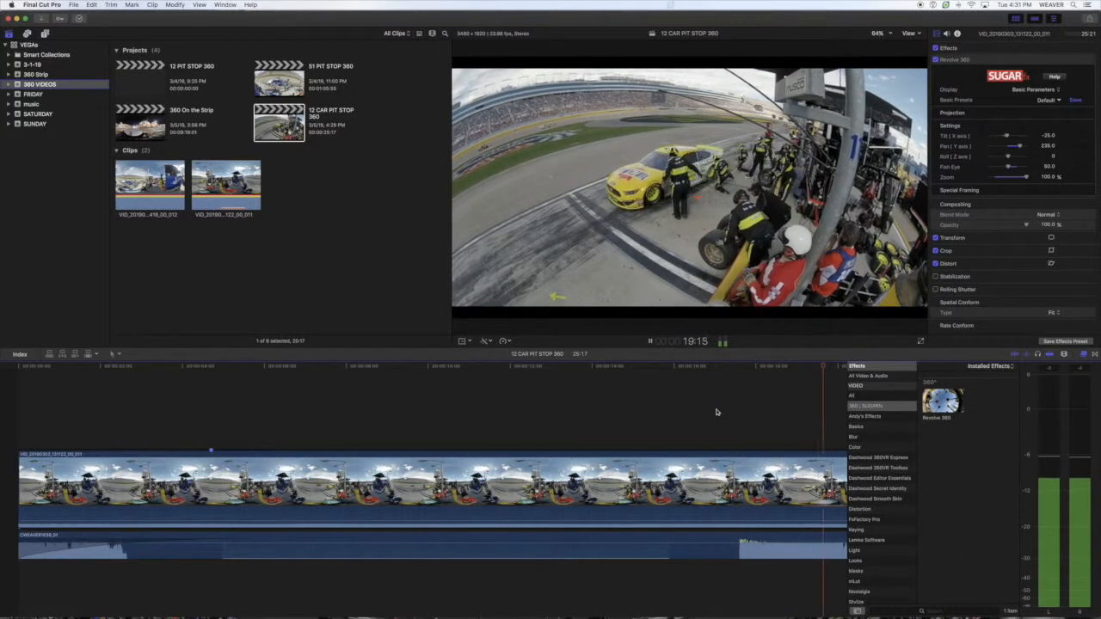
key(space)
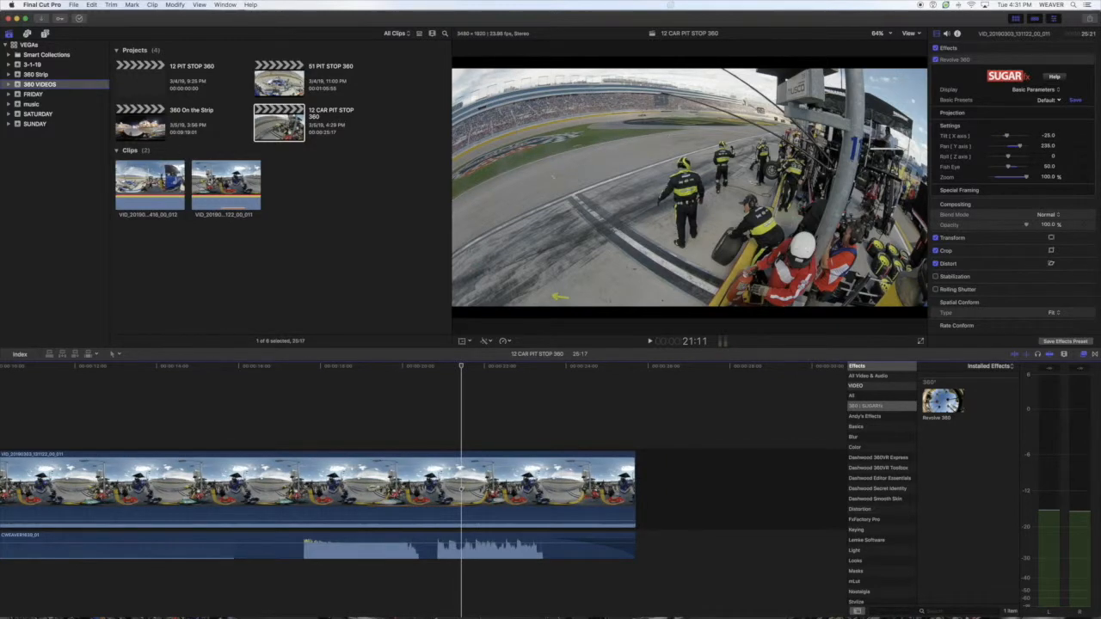
click(219, 176)
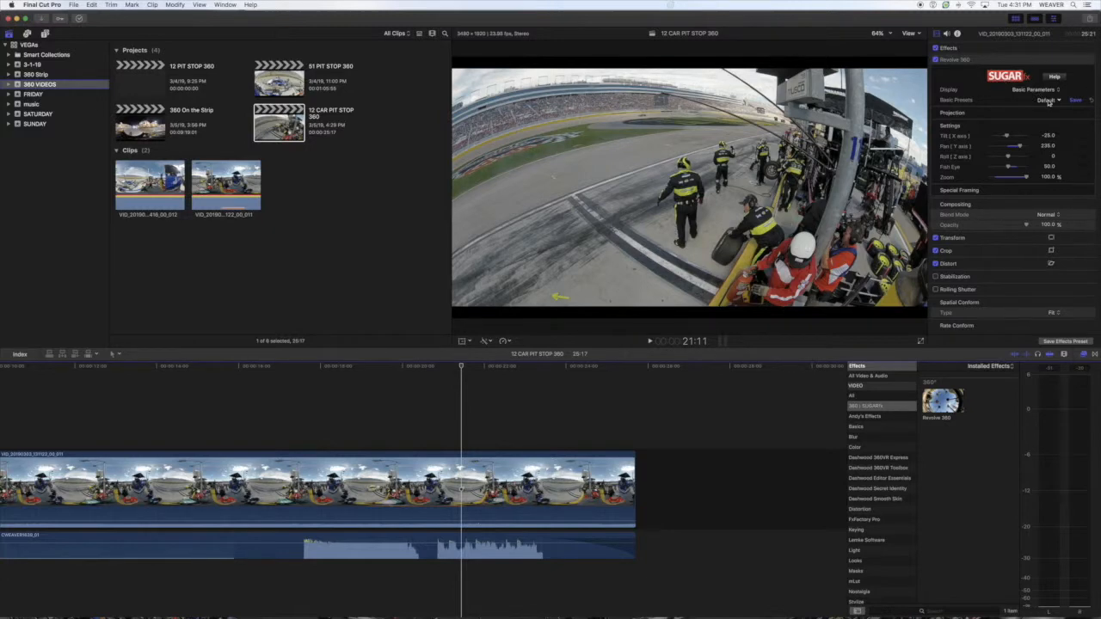
- Preview the Super Tiny Planet preset of the clip's Revolve 360 effect and set the preset to Default
click(1048, 101)
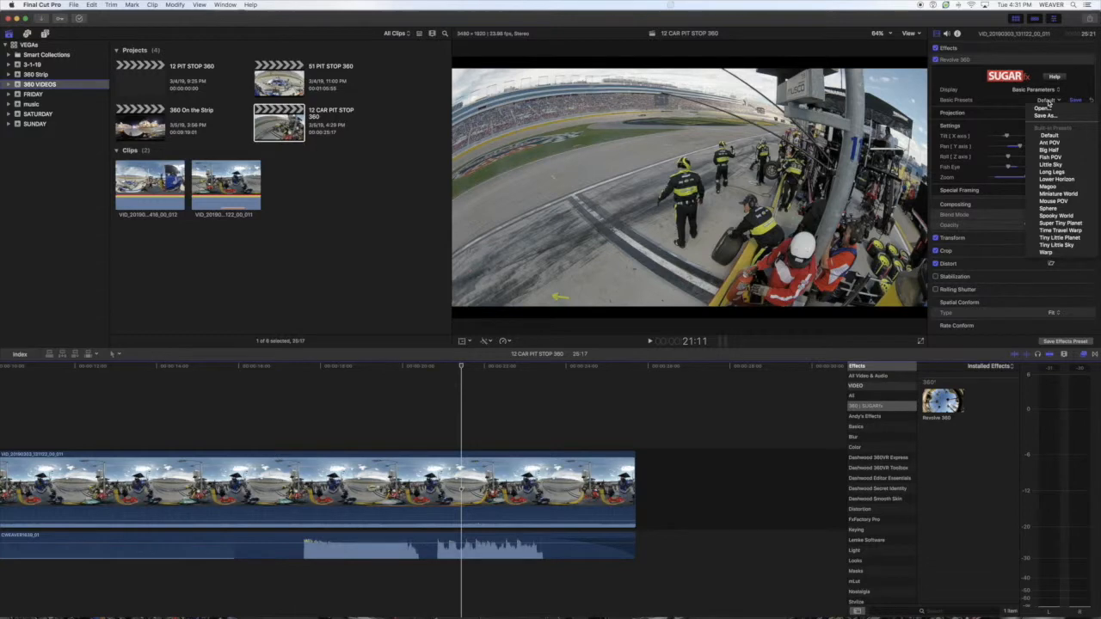
click(1075, 223)
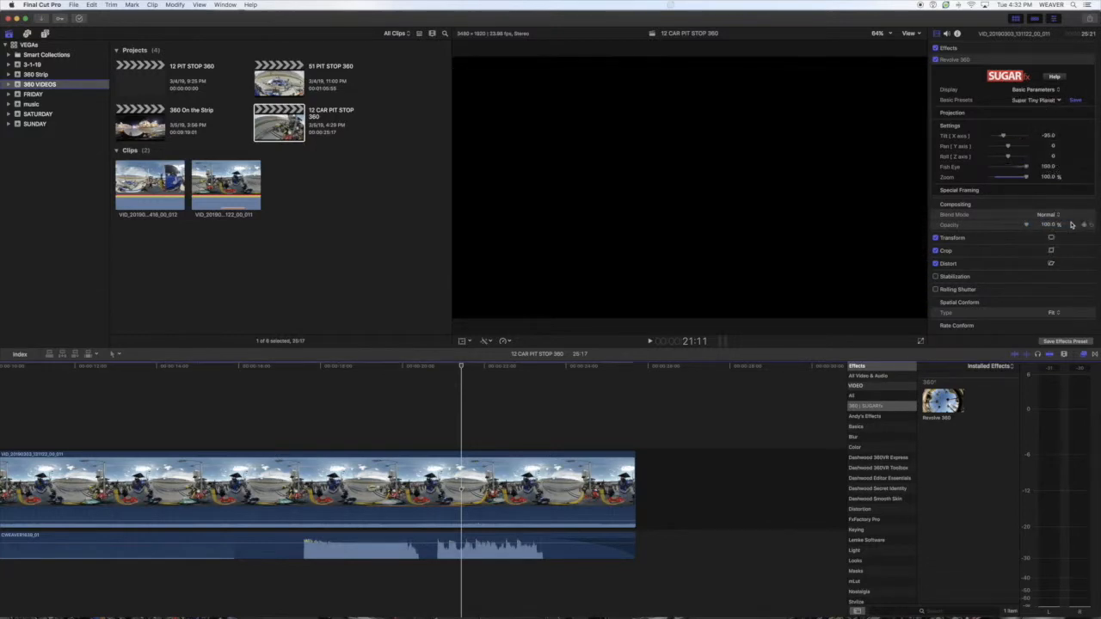
click(1056, 101)
click(1055, 135)
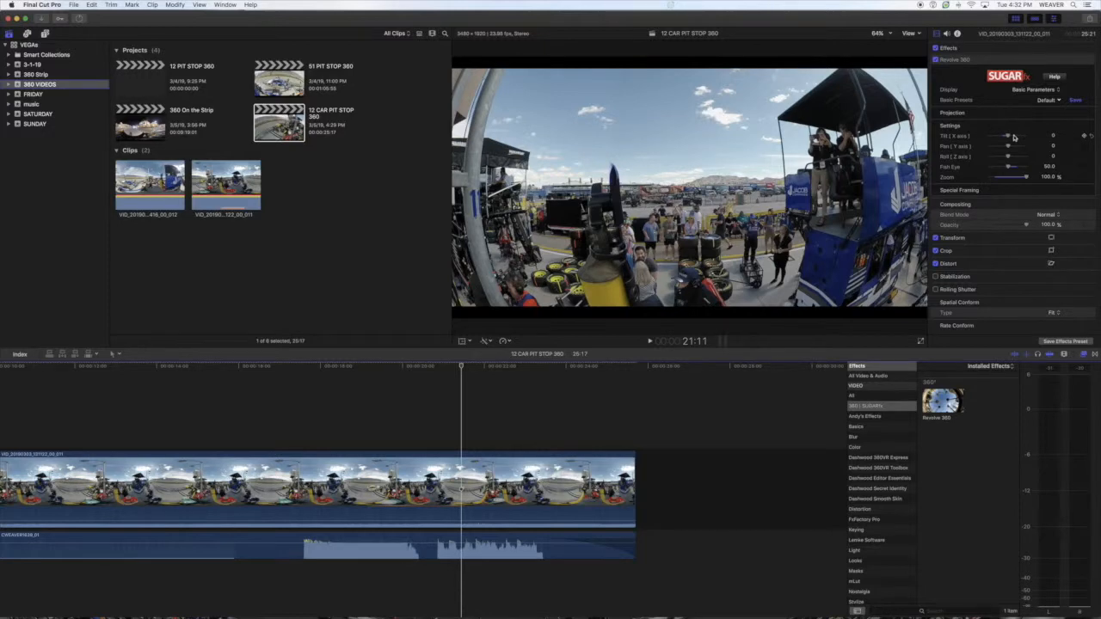
- Set the Revolve 360 effect's Pan (Y axis) to about 123 and its Fish Eye to about 63
drag(1008, 148, 1014, 147)
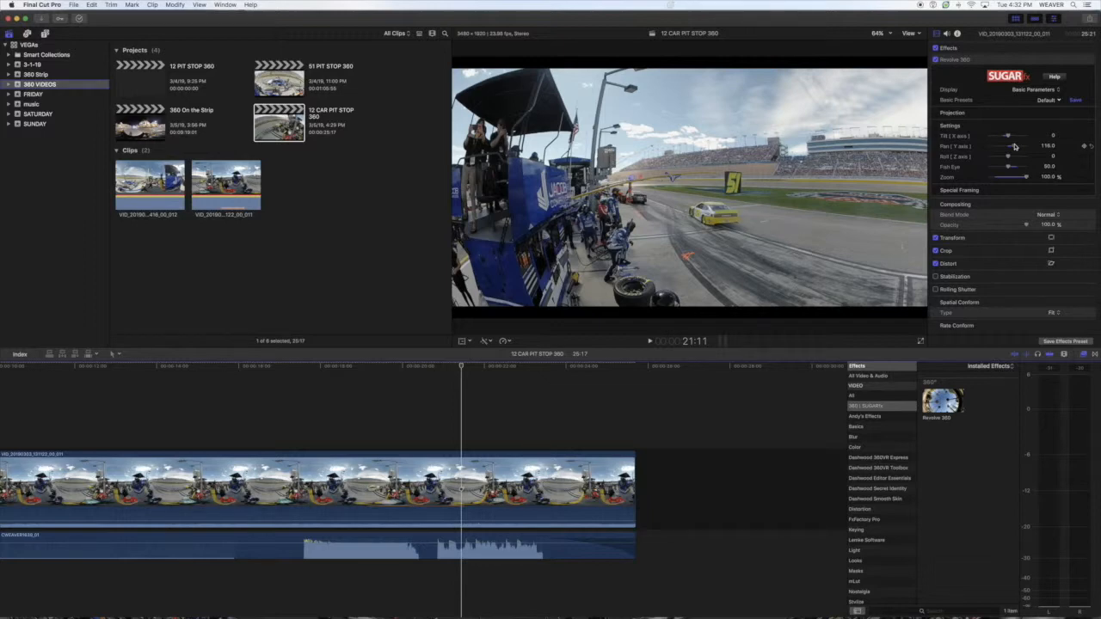
drag(1015, 146, 1016, 146)
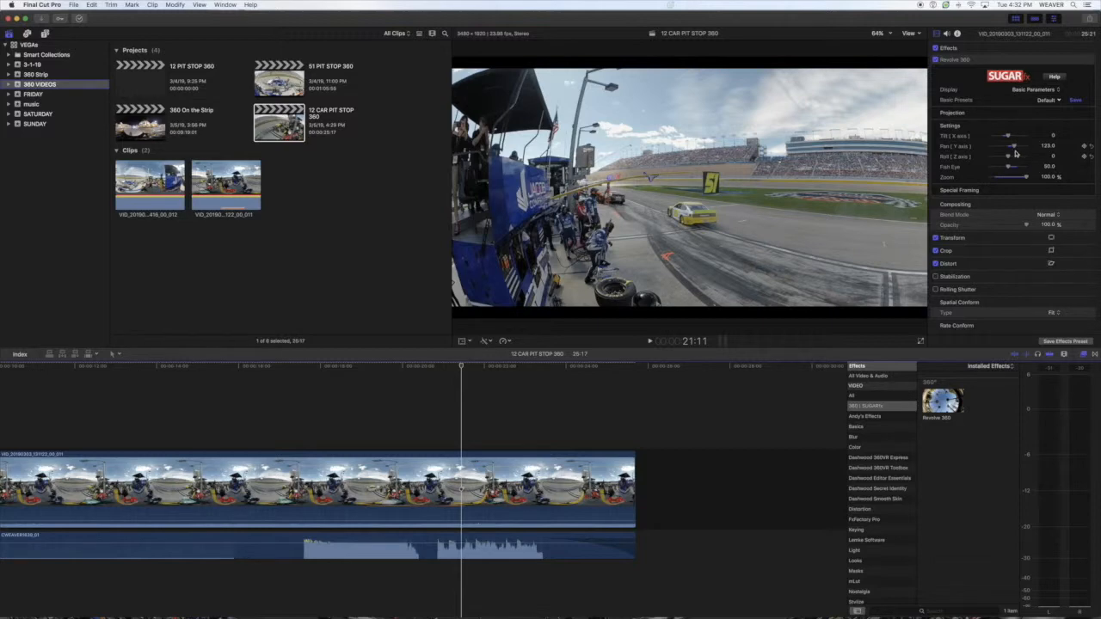
mouse_move(1017, 164)
mouse_down()
mouse_move(995, 169)
mouse_move(1013, 168)
mouse_up()
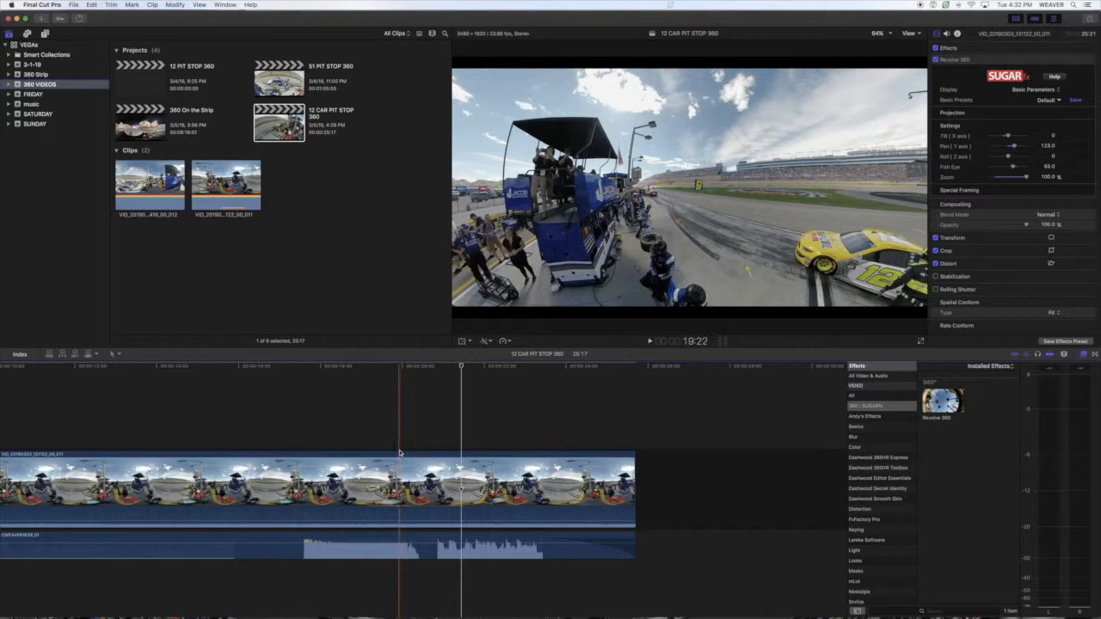
- Disable the Revolve 360 effect on the timeline clip and place the playhead at about 24:01
click(424, 463)
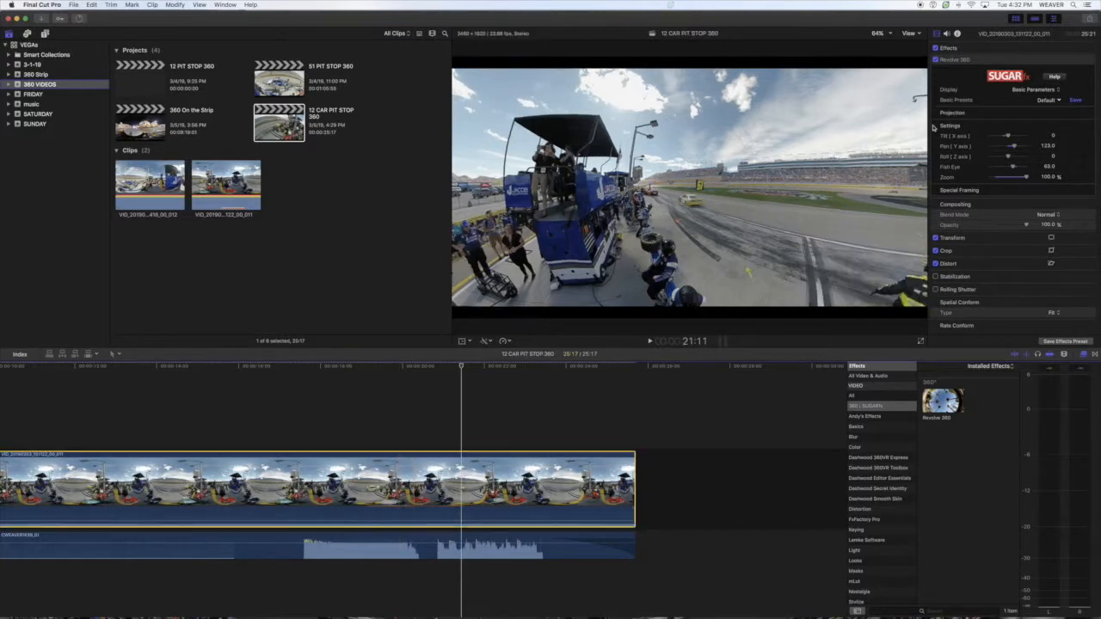
click(936, 60)
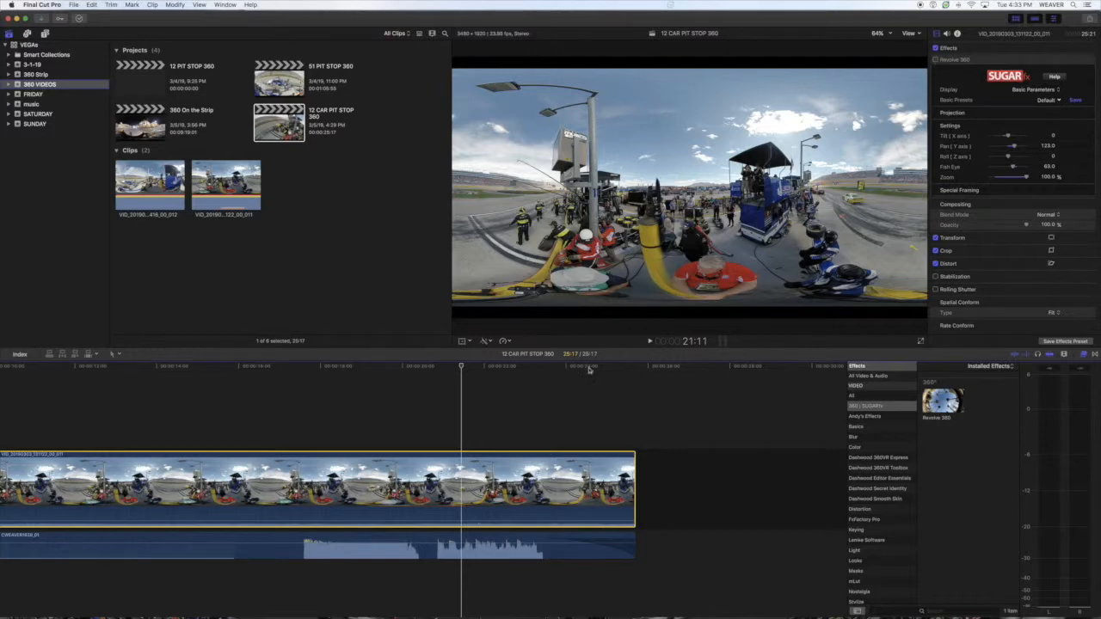
click(569, 394)
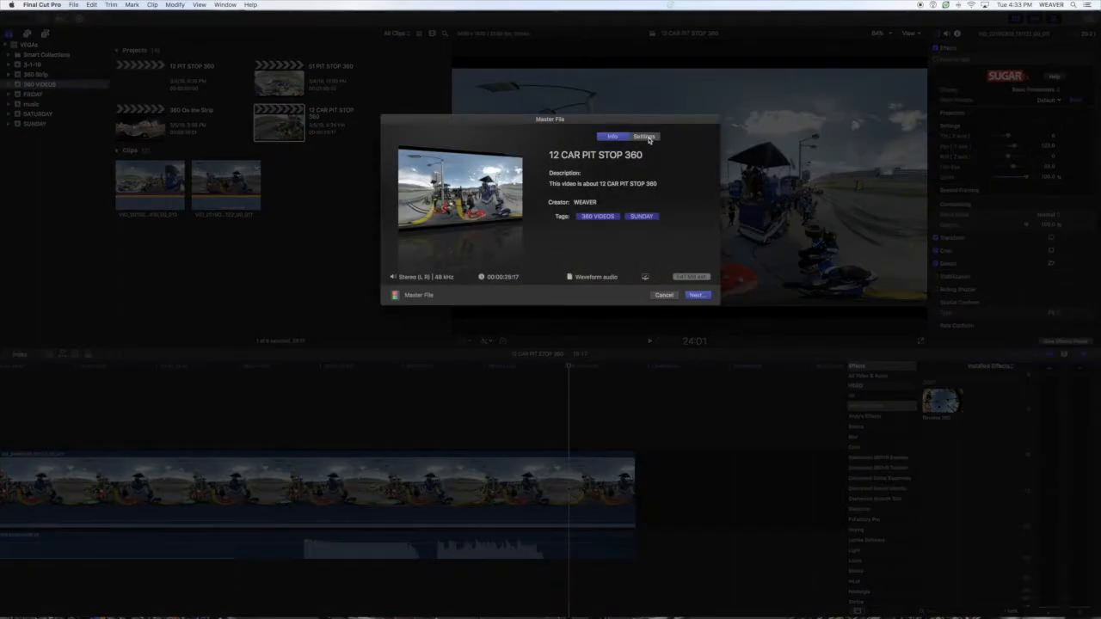
- Set the format of the 12 CAR PIT STOP 360 master file export to Apple Devices
click(644, 137)
click(640, 174)
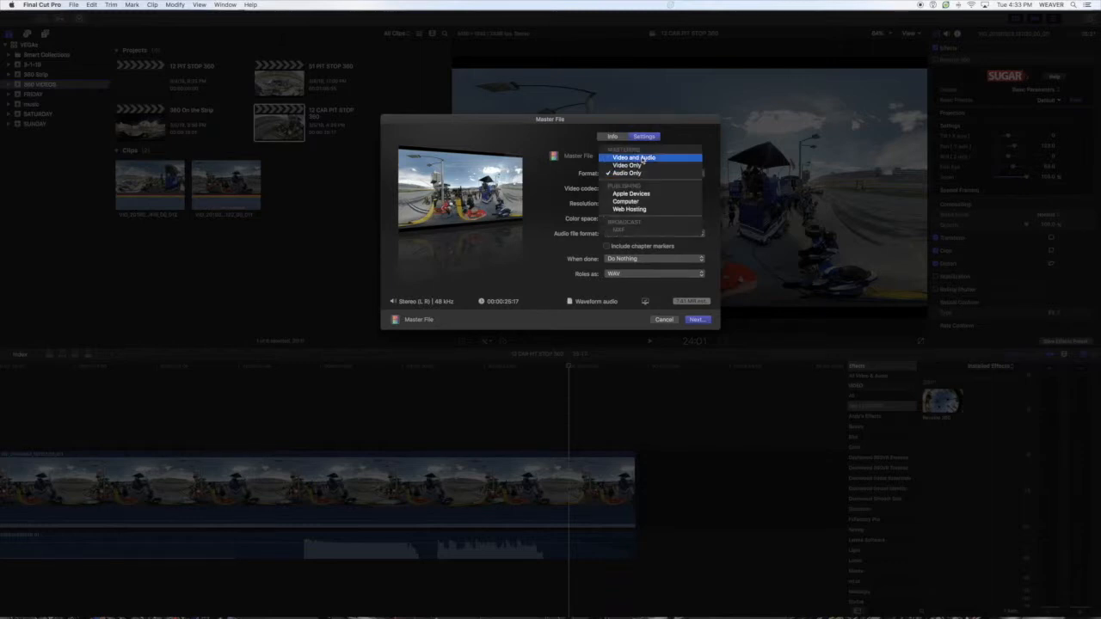
click(642, 158)
click(643, 176)
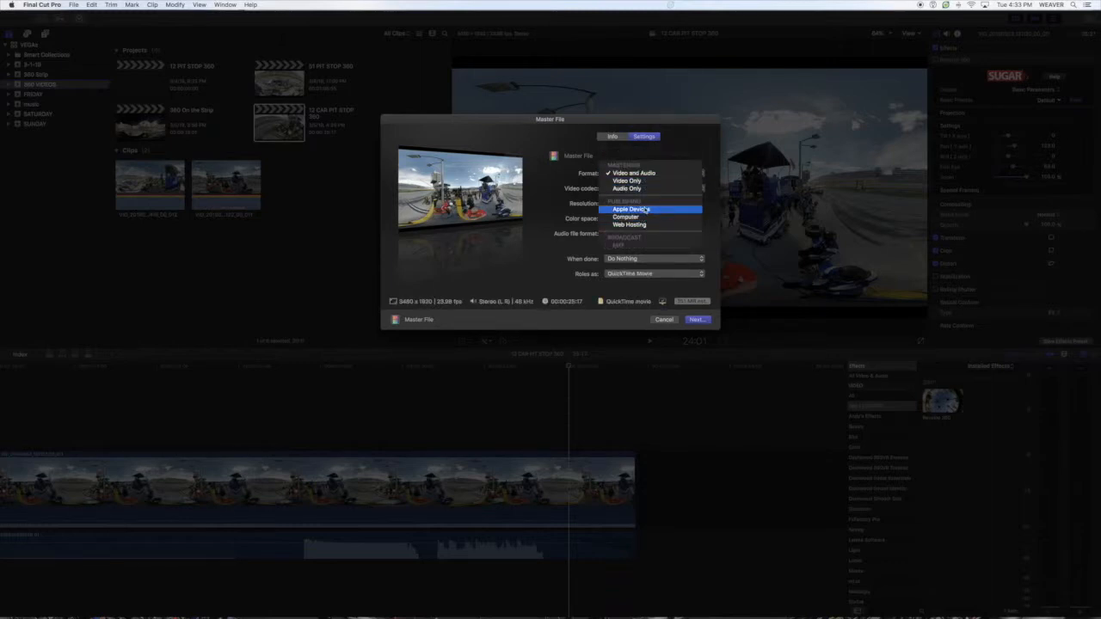
click(642, 209)
- Set the export's video codec to H.264 Better Quality and its resolution to 3480 x 1920, and continue to the save dialog
click(646, 187)
click(647, 196)
click(648, 204)
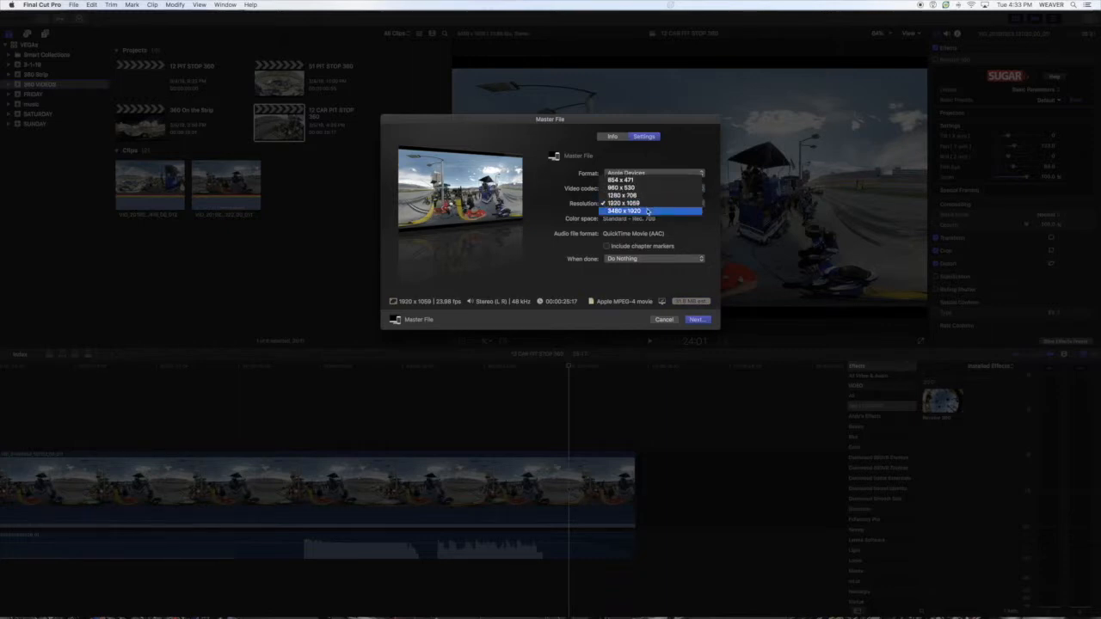
click(648, 212)
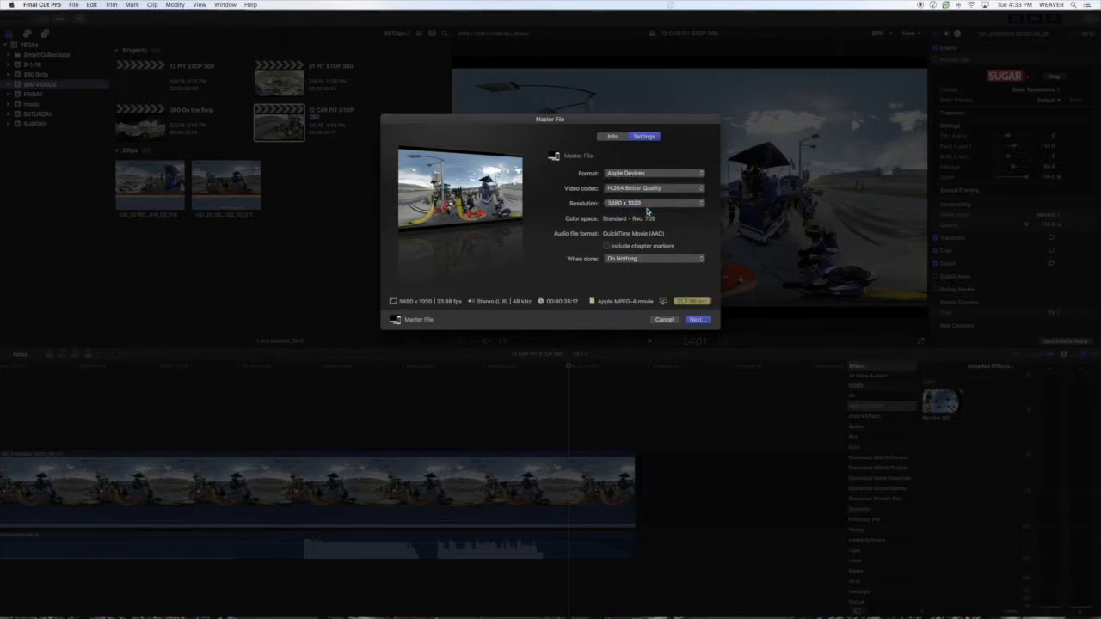
click(697, 320)
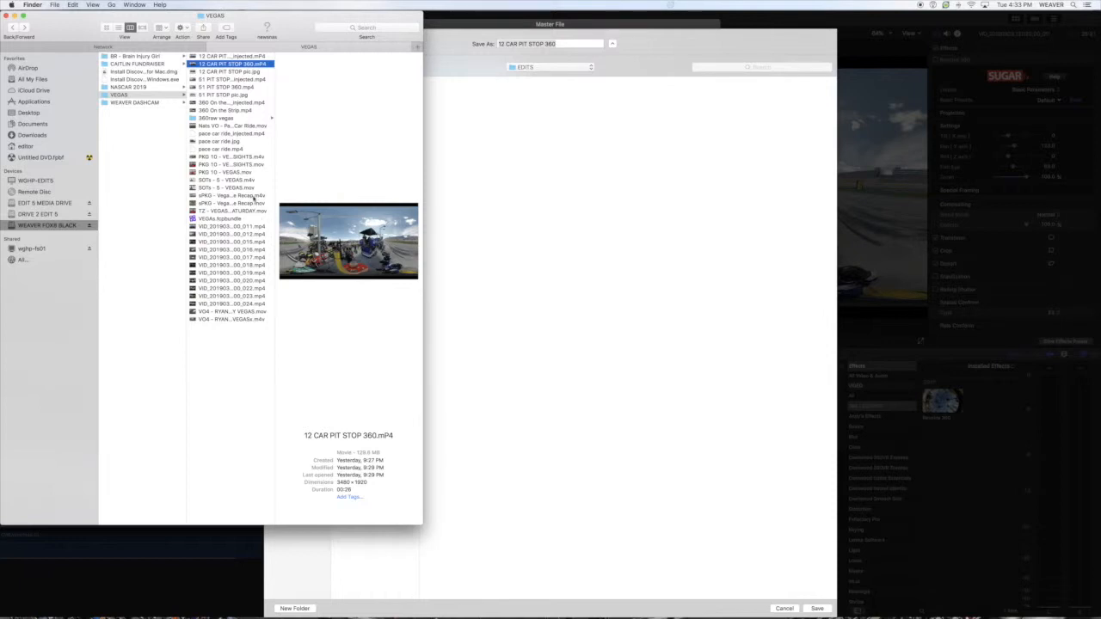
- Rename sPKG - Vegas Race Recap.m4v in the VEGAS folder to sPKG - Vegas Race Recap.mp4, accepting the .mp4 extension
click(253, 197)
click(221, 202)
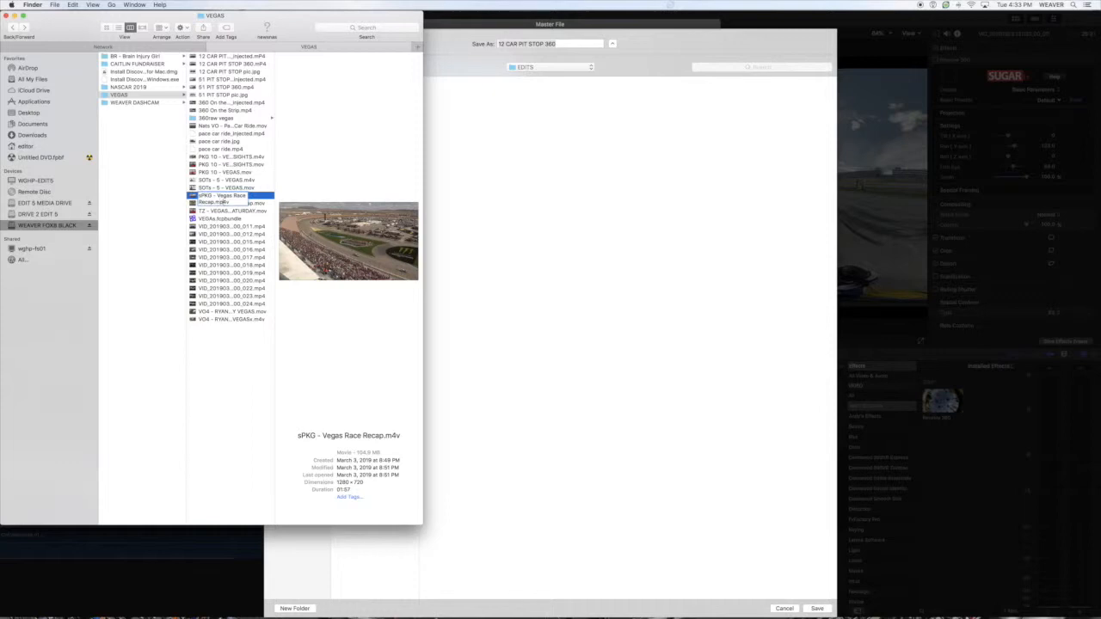
key(Return)
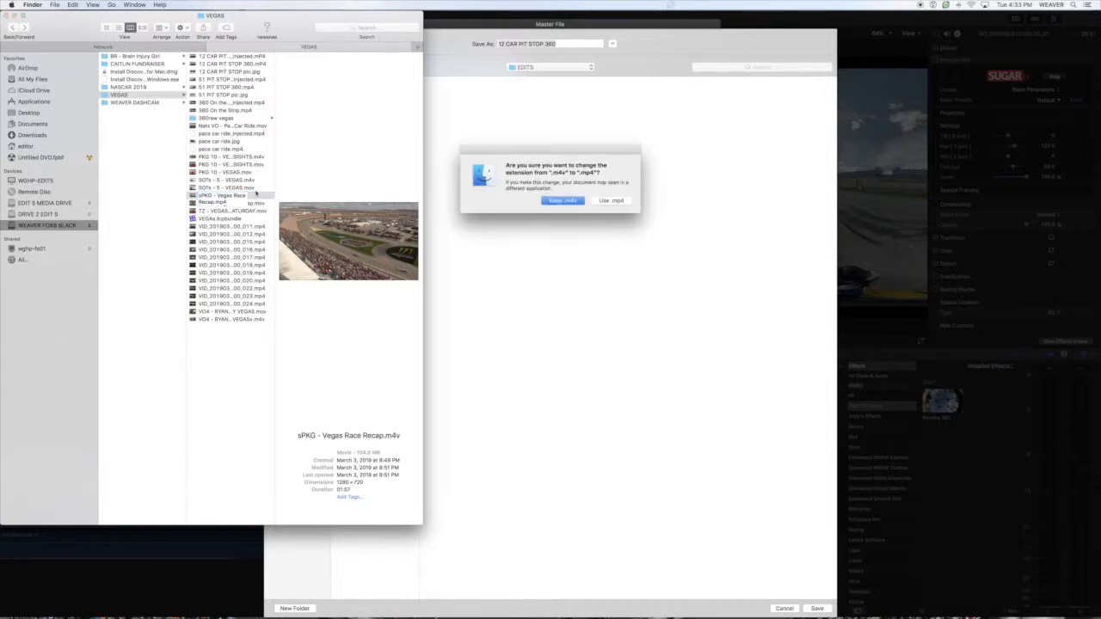
click(614, 200)
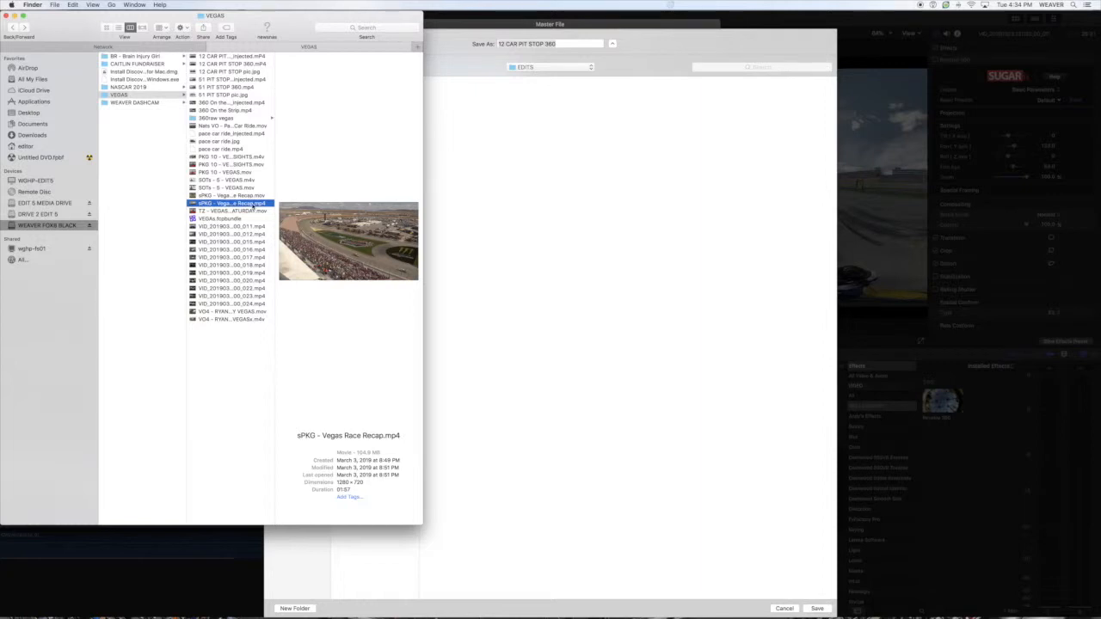
- Launch Spatial Media Metadata Injector from the Applications folder
mouse_move(668, 617)
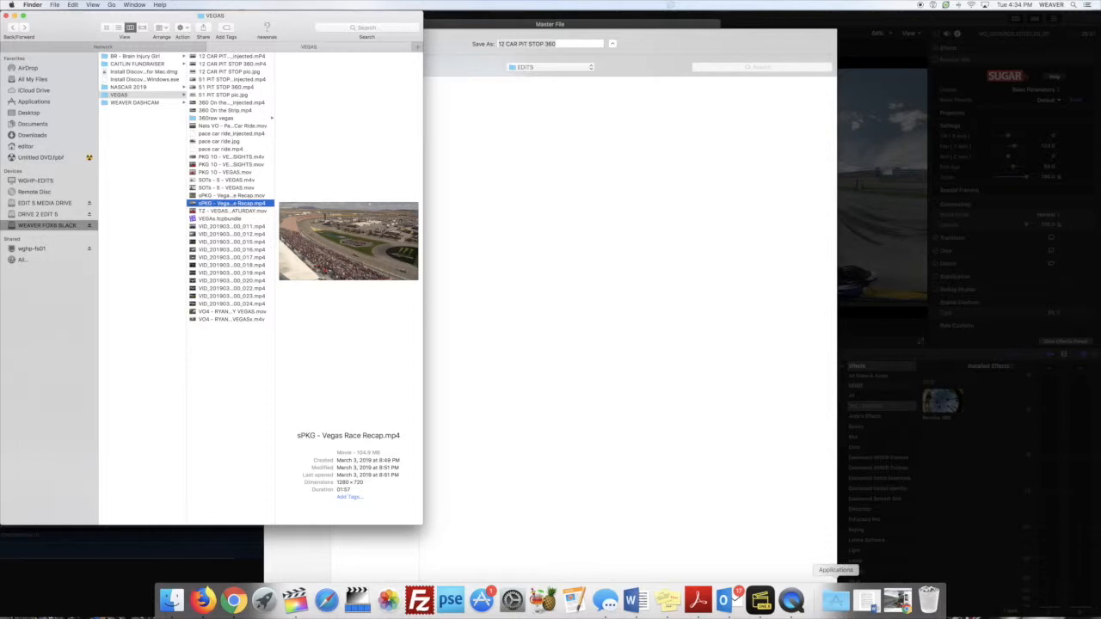
click(835, 603)
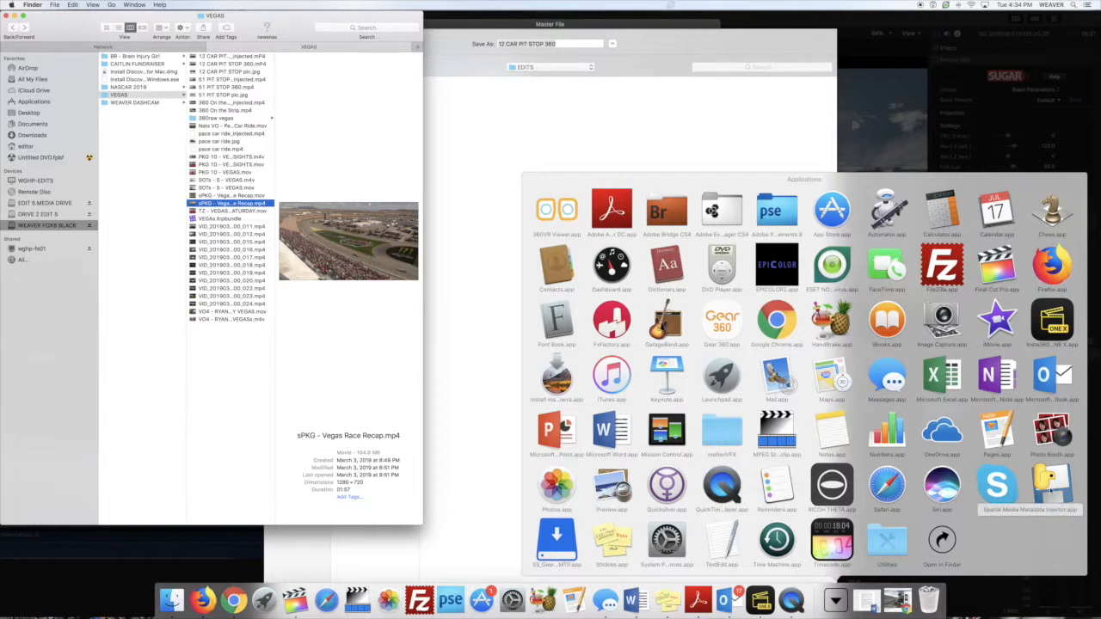
click(1049, 489)
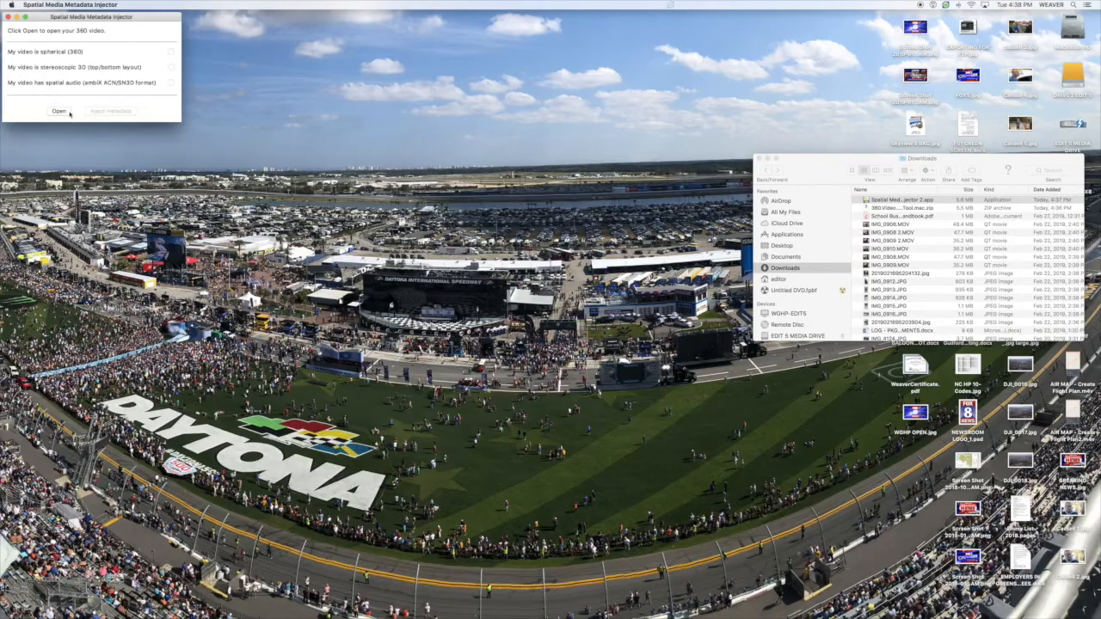
- Load 12 CAR PIT STOP 360.mp4 from the VEGAS folder and start injecting its spherical metadata, cancelling at the save dialog
click(60, 111)
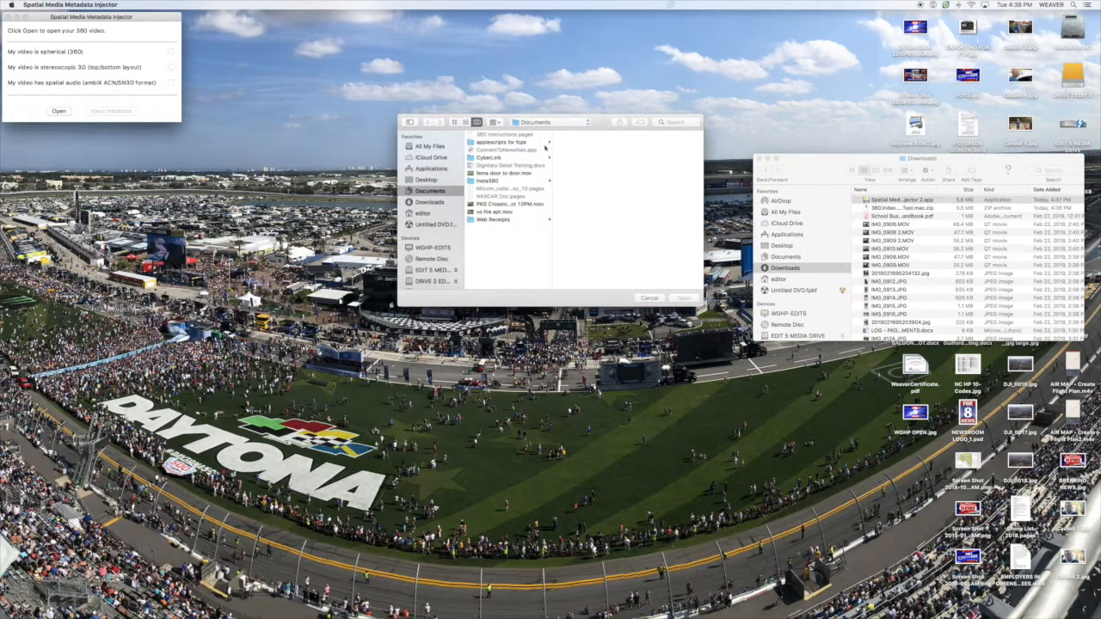
scroll(436, 277, down, 3)
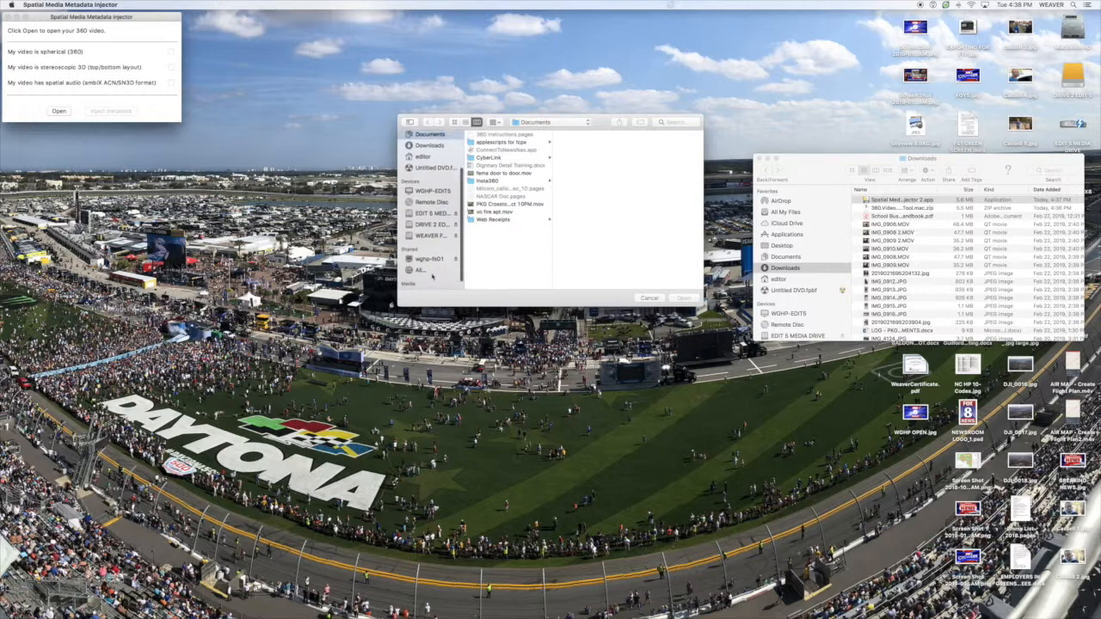
click(428, 243)
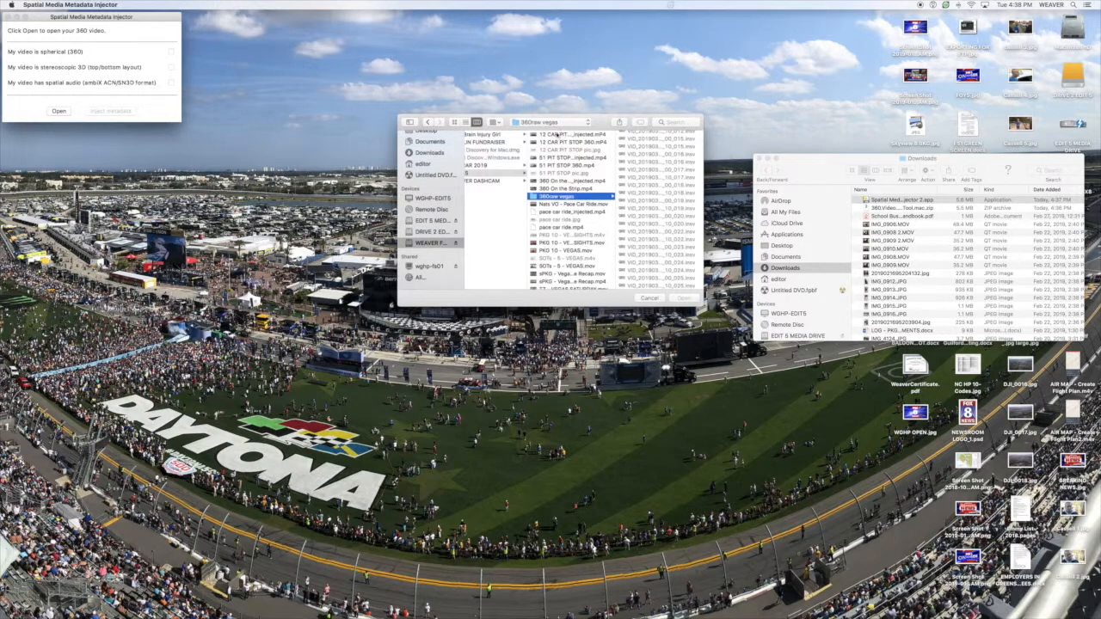
click(553, 143)
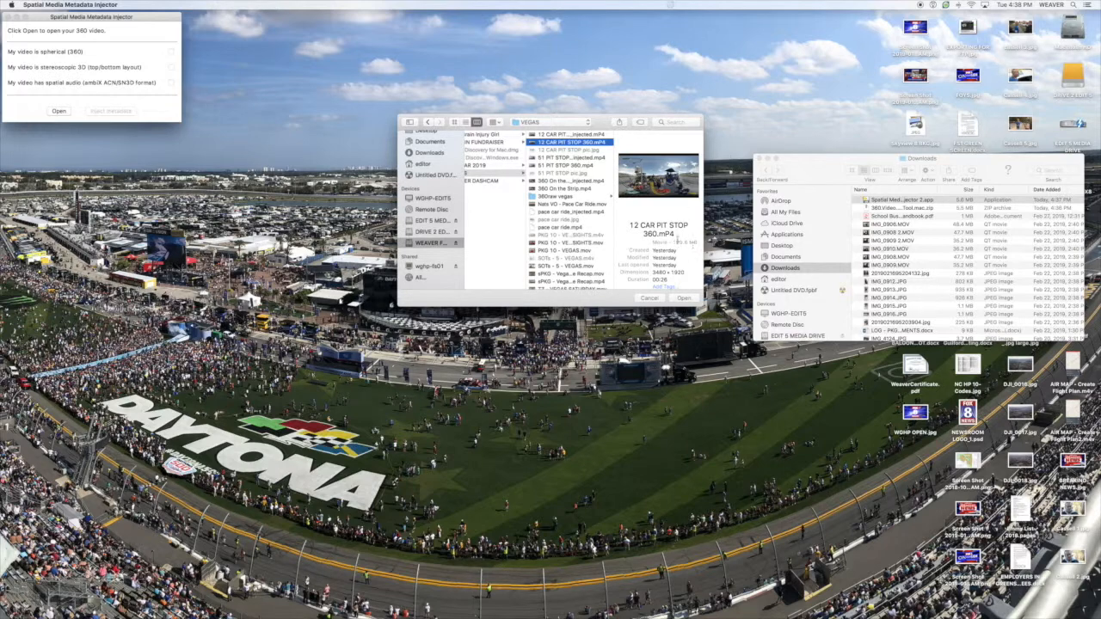
click(682, 298)
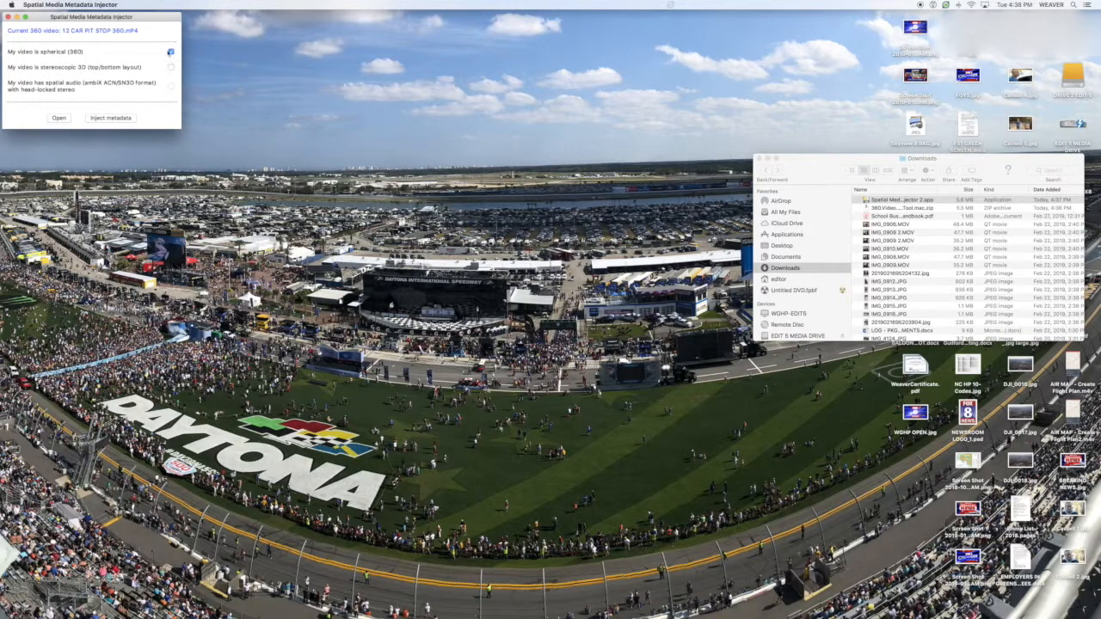
click(109, 118)
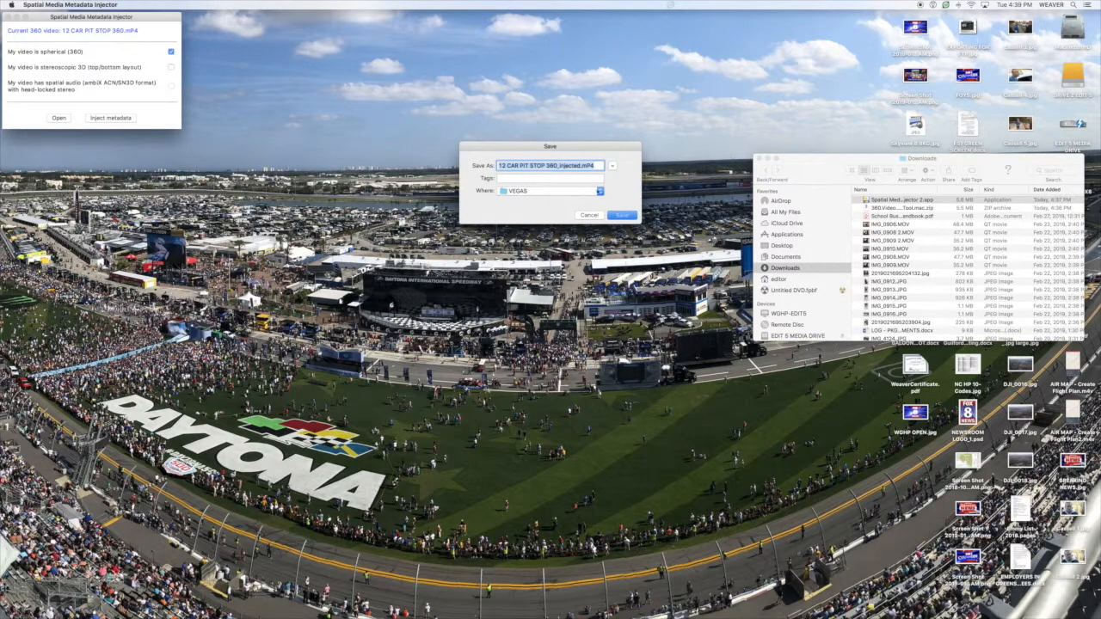
click(589, 216)
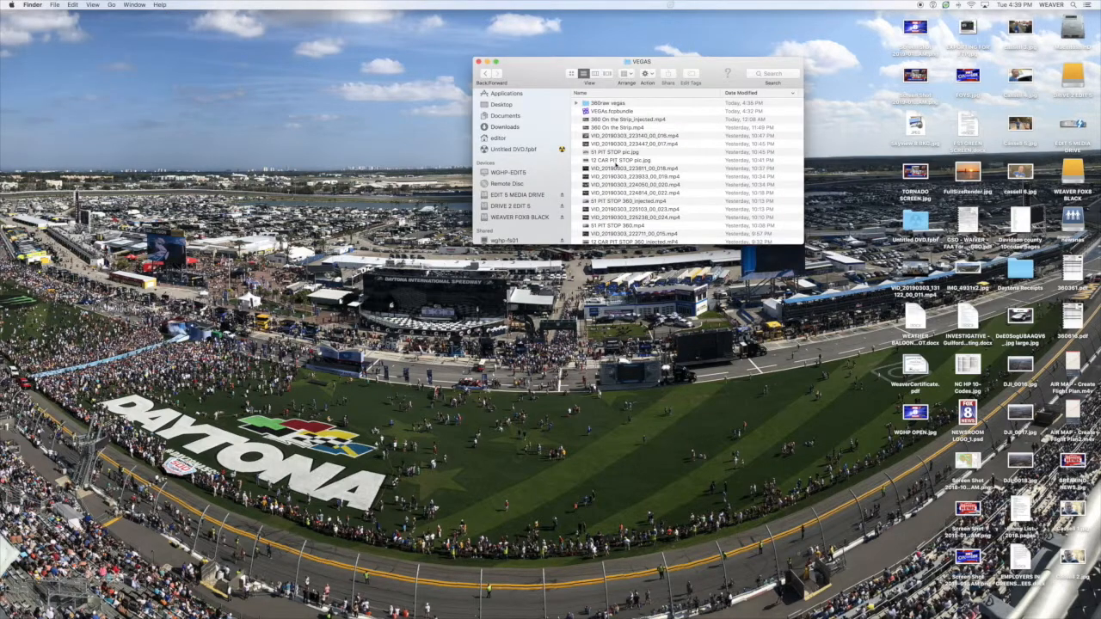
- Find 12 CAR PIT STOP 360_injected.mp4 in the VEGAS folder in Finder and preview it briefly
scroll(616, 161, down, 4)
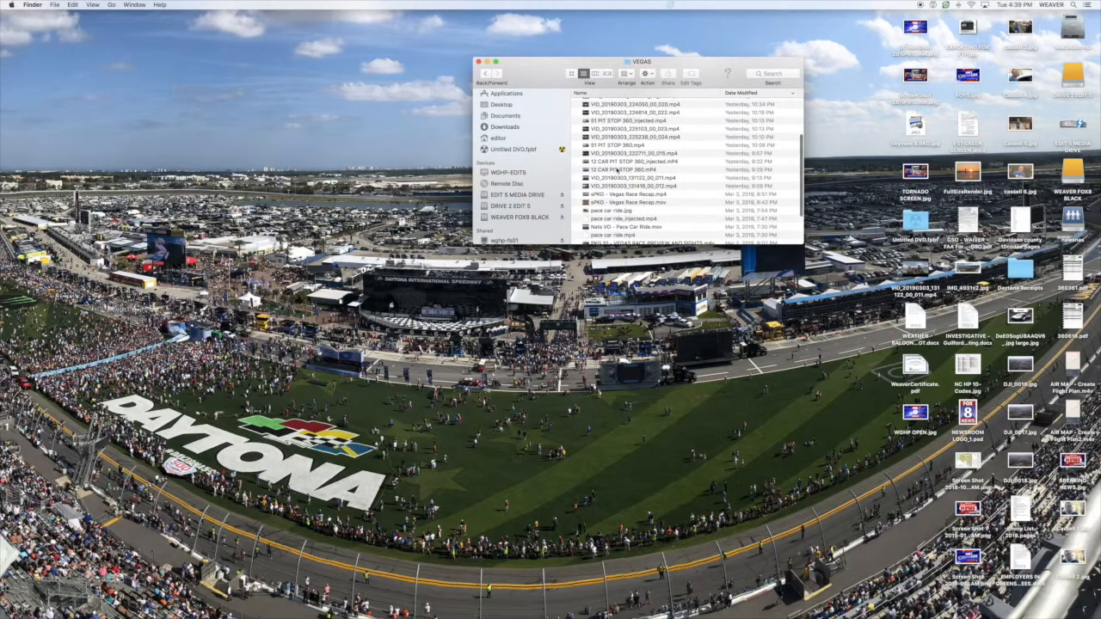
click(617, 161)
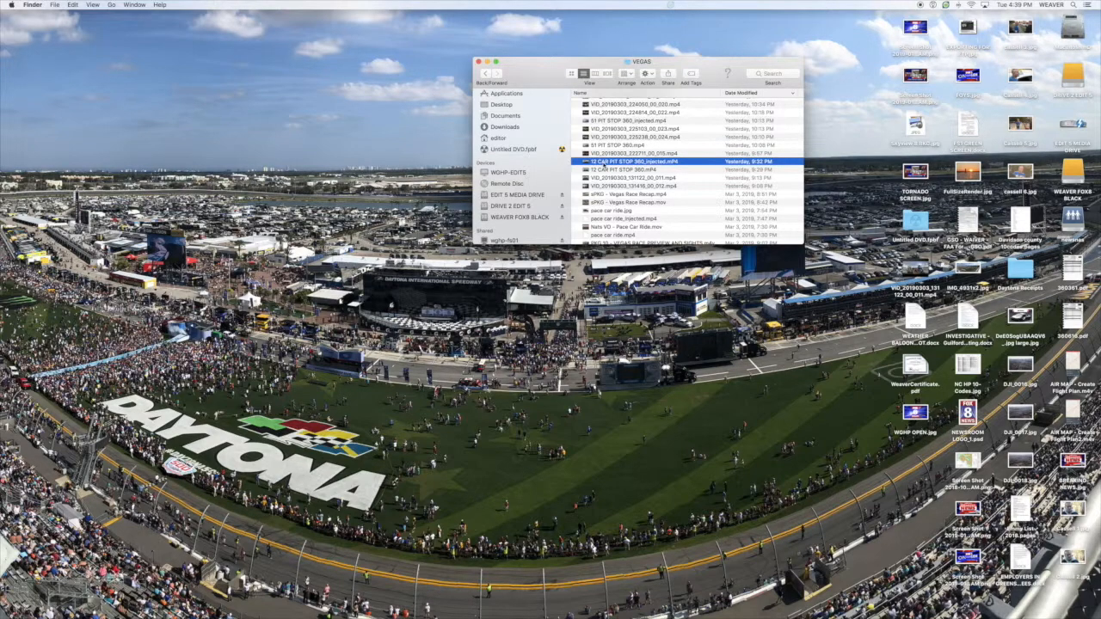
key(space)
key(space)
mouse_move(744, 617)
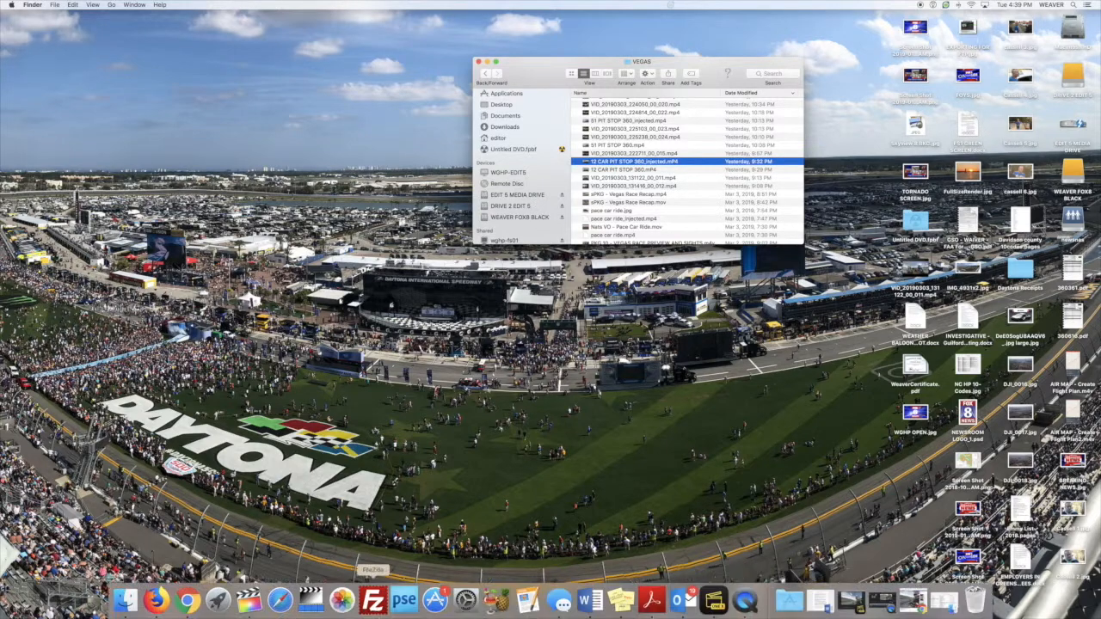